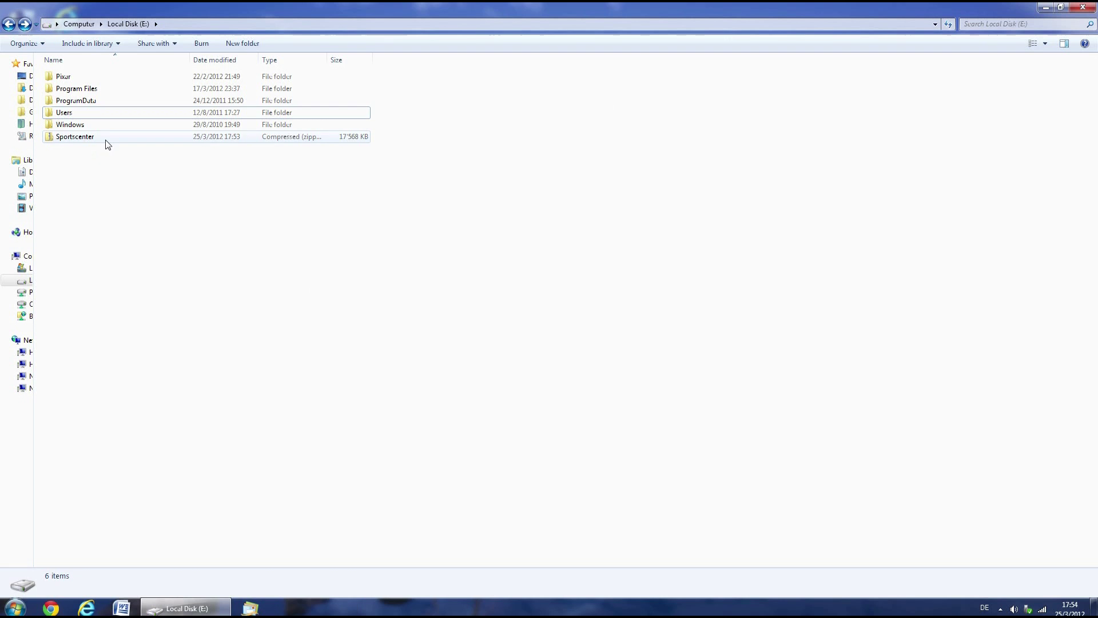
Step: Extract the Sportscenter zip archive and open the extracted folder
click(105, 140)
right_click(110, 136)
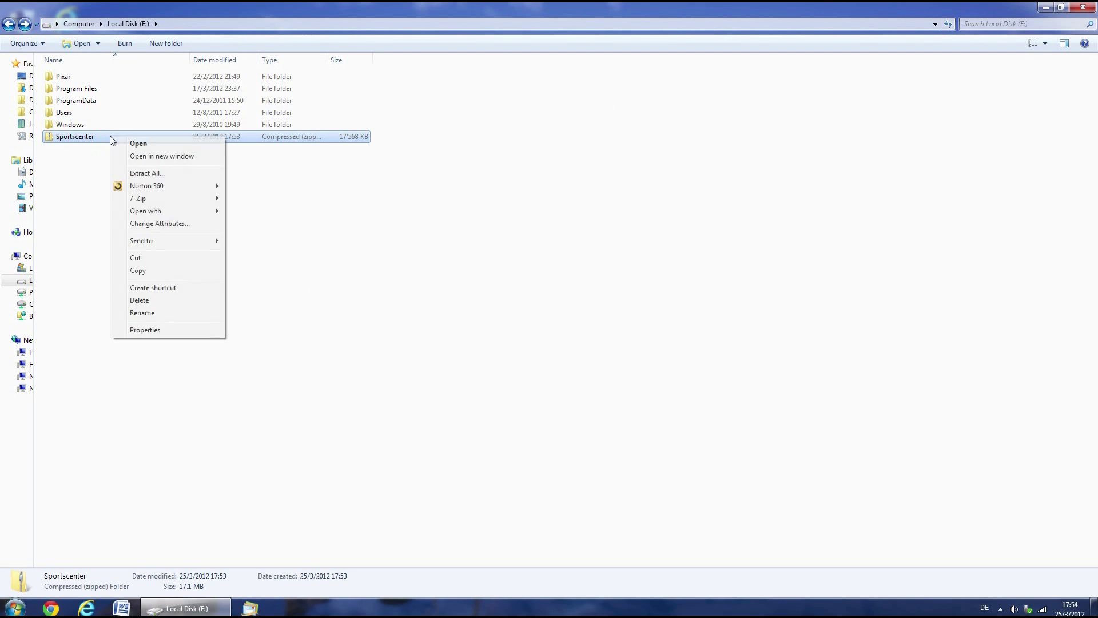
click(147, 172)
click(652, 410)
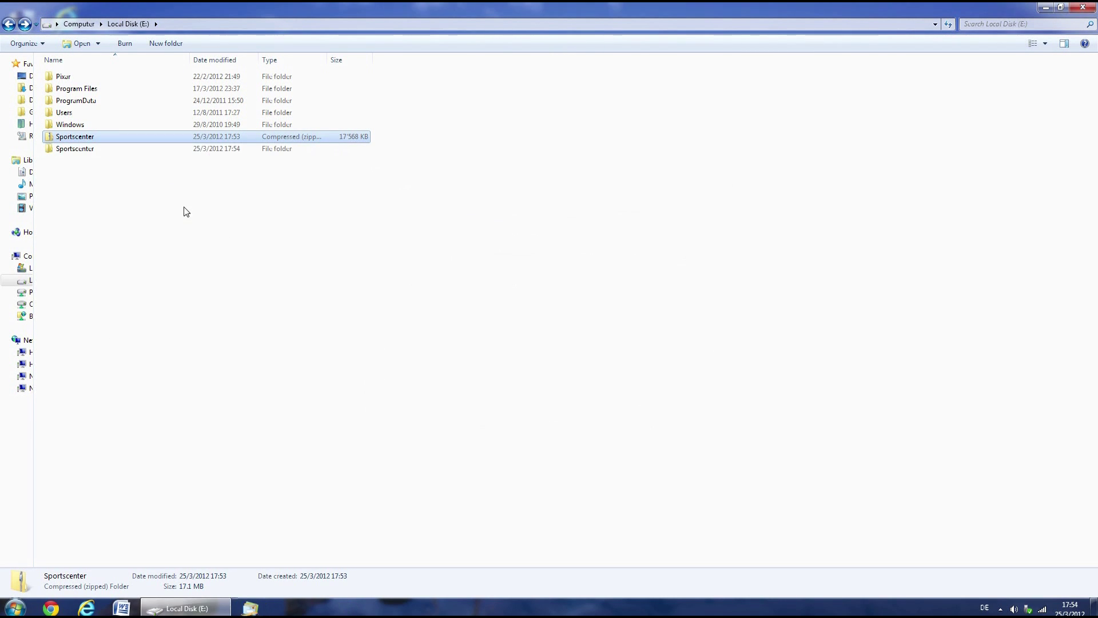
double_click(86, 151)
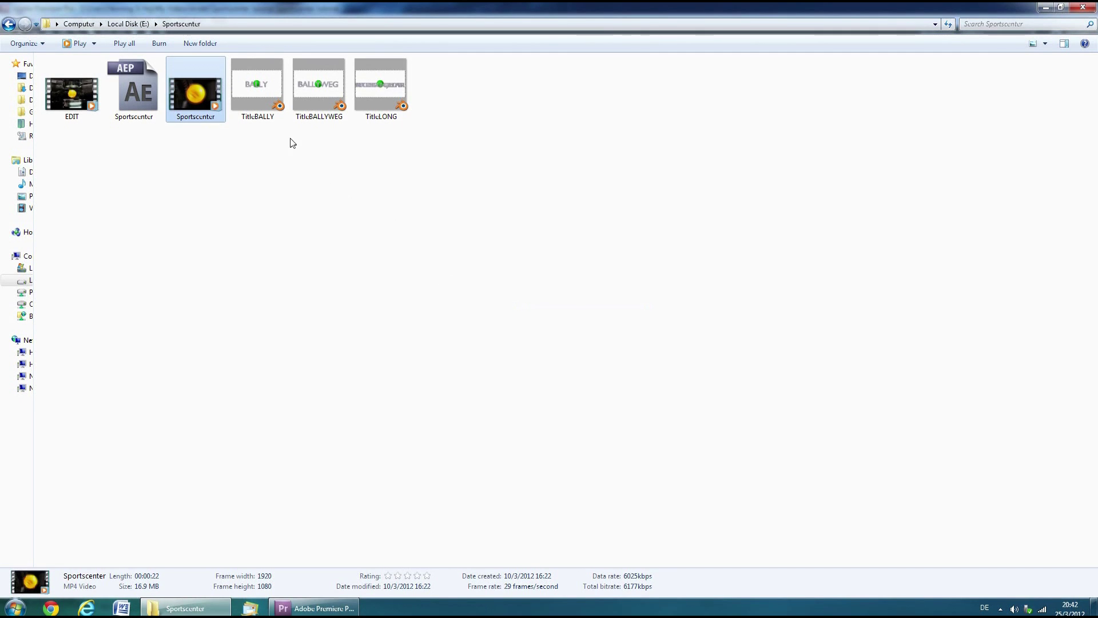
Step: Look over the TitleBALLY and TitleBALLYWEG files, then pick TitleLONG
click(264, 94)
click(326, 86)
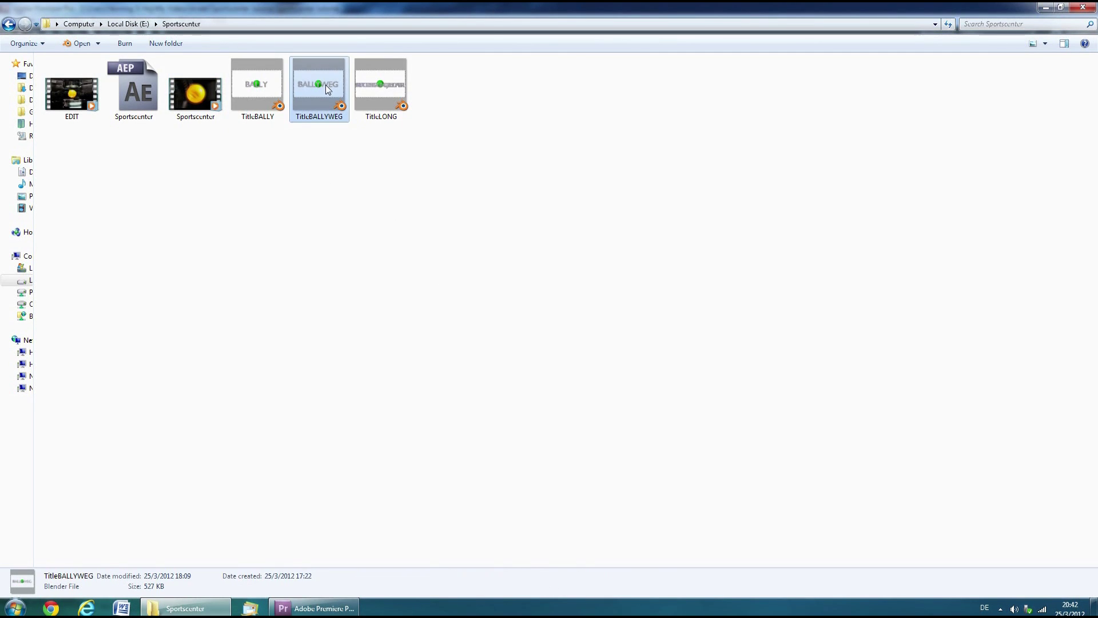
click(374, 82)
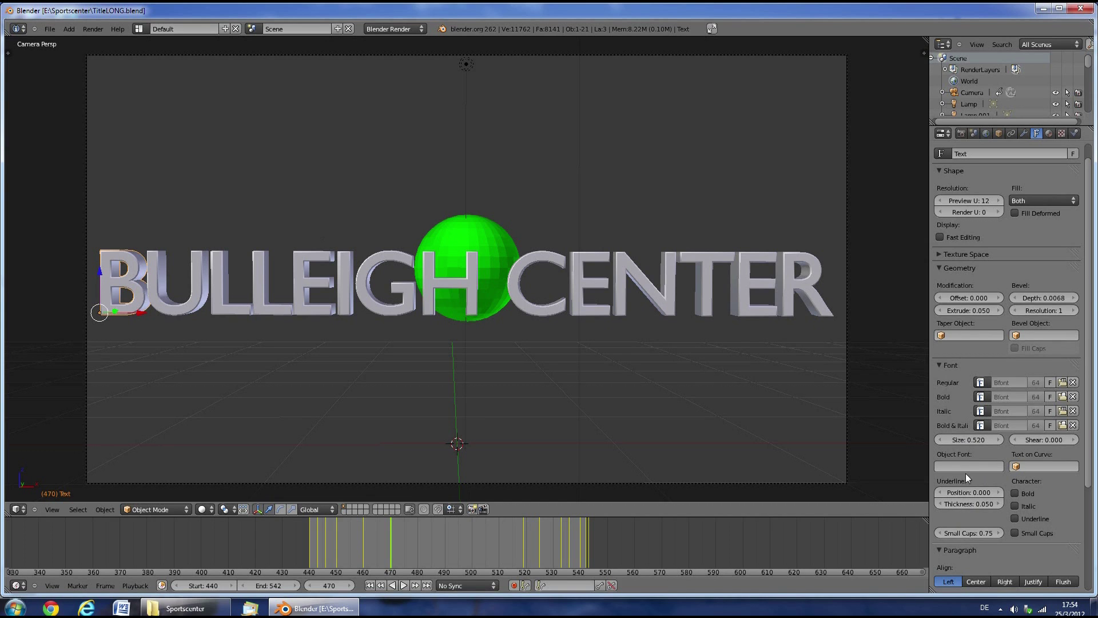
Step: Scroll the text properties down to the Paragraph and Text Boxes panels
scroll(976, 540, down, 4)
scroll(977, 540, down, 2)
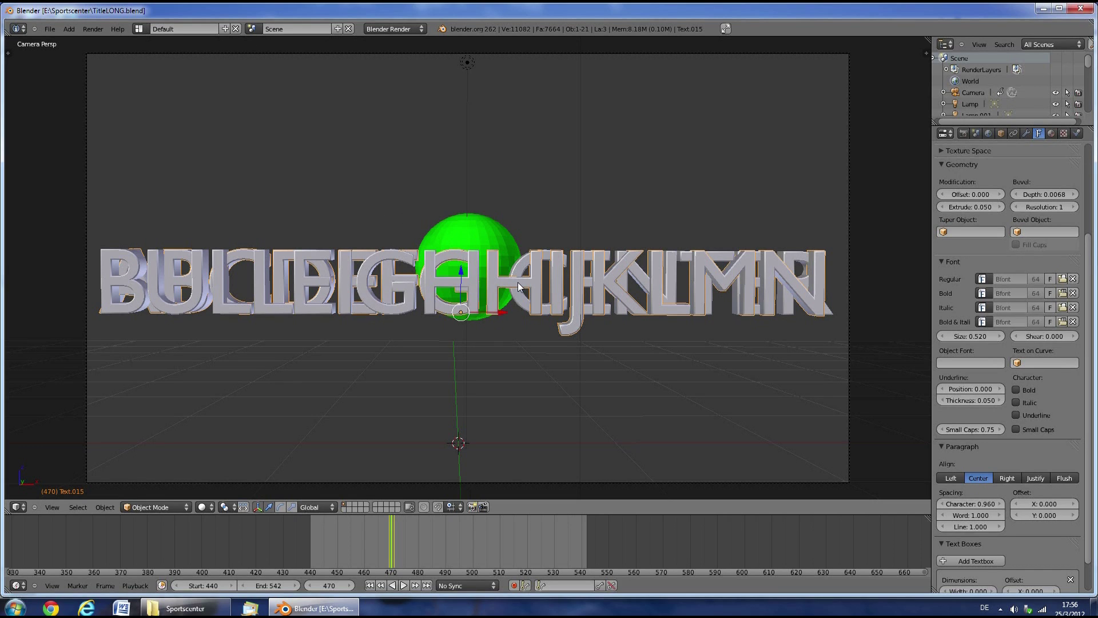
Step: Replace the centred text object's placeholder alphabet with 'BEAHLY TUNIORIALS'
key(Tab)
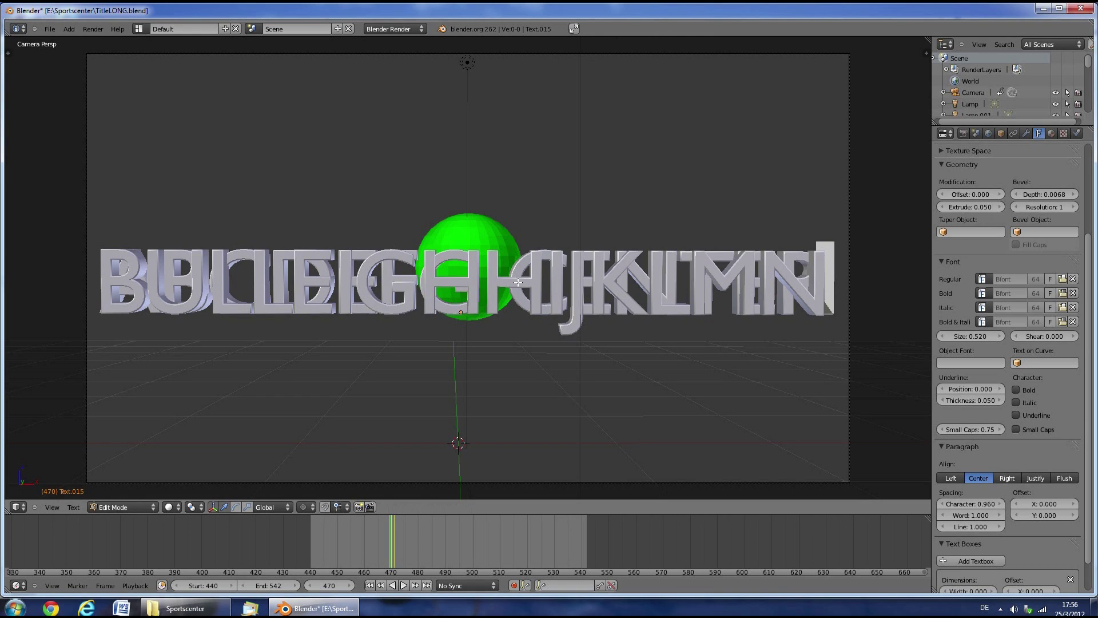
key(BackSpace)
key(BackSpace)
key(BackSpace)
key(BackSpace)
key(BackSpace)
key(BackSpace)
key(BackSpace)
key(BackSpace)
key(BackSpace)
key(BackSpace)
key(BackSpace)
key(BackSpace)
key(BackSpace)
key(BackSpace)
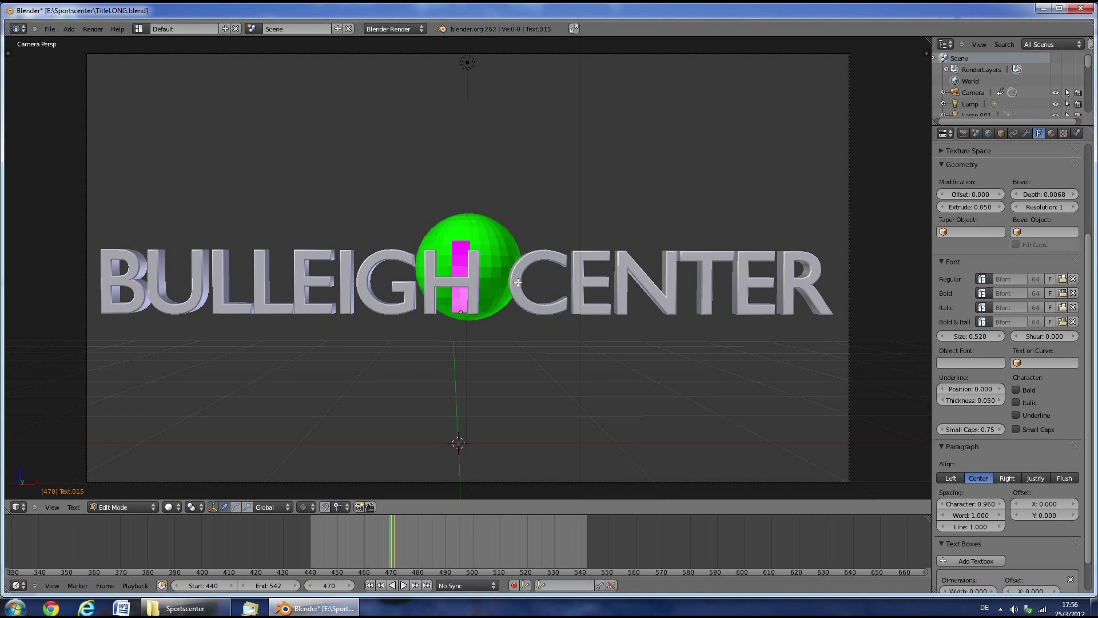
text(BEAHLY)
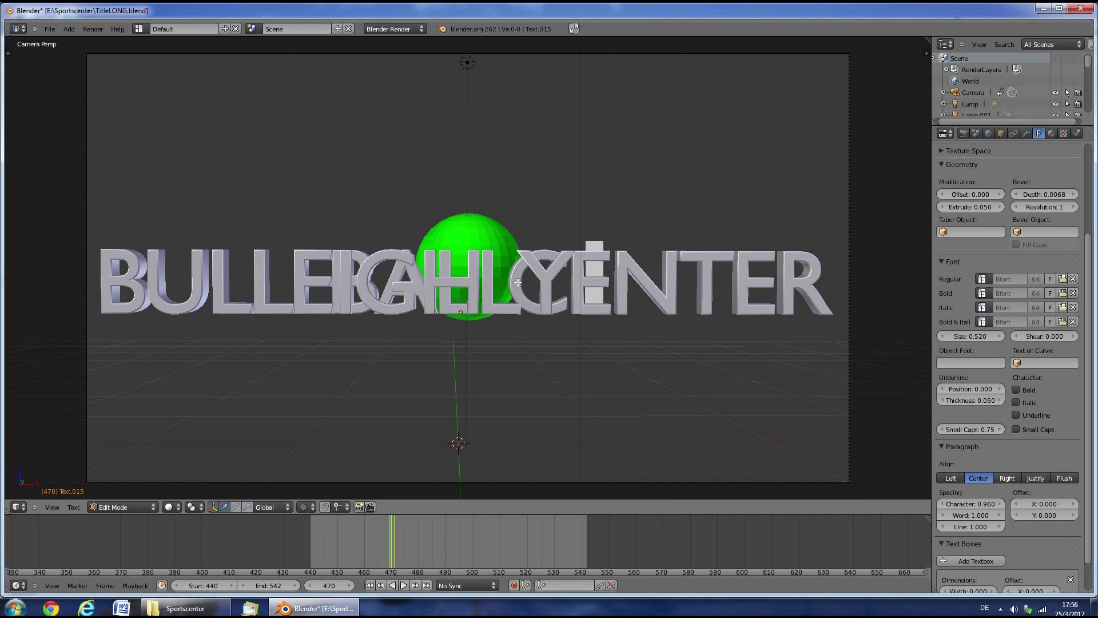
text( TUNIORIALS)
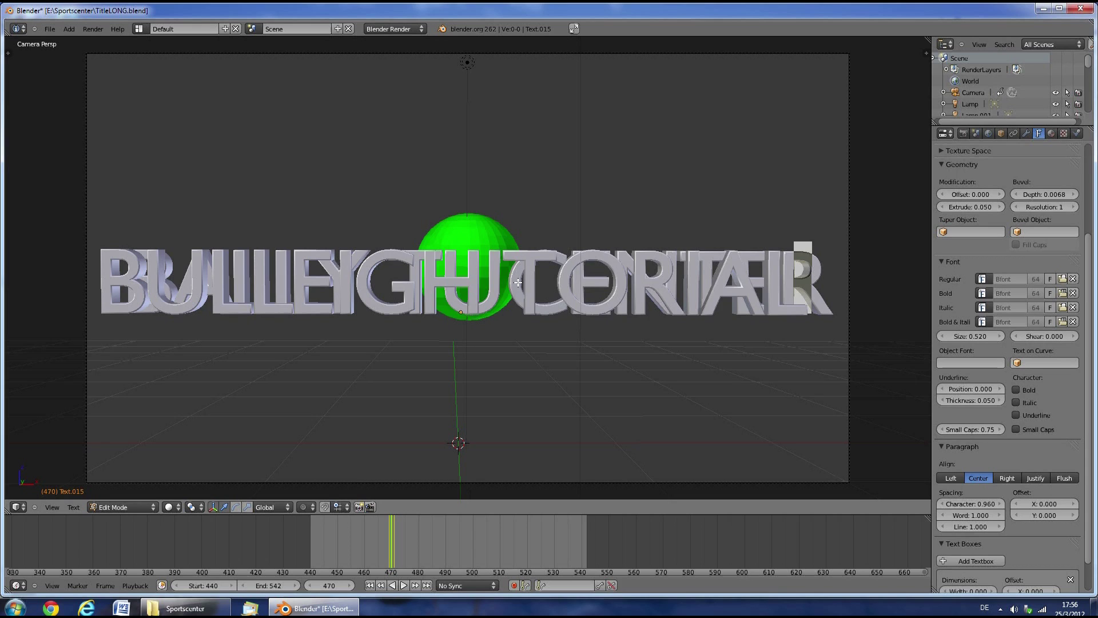
key(Tab)
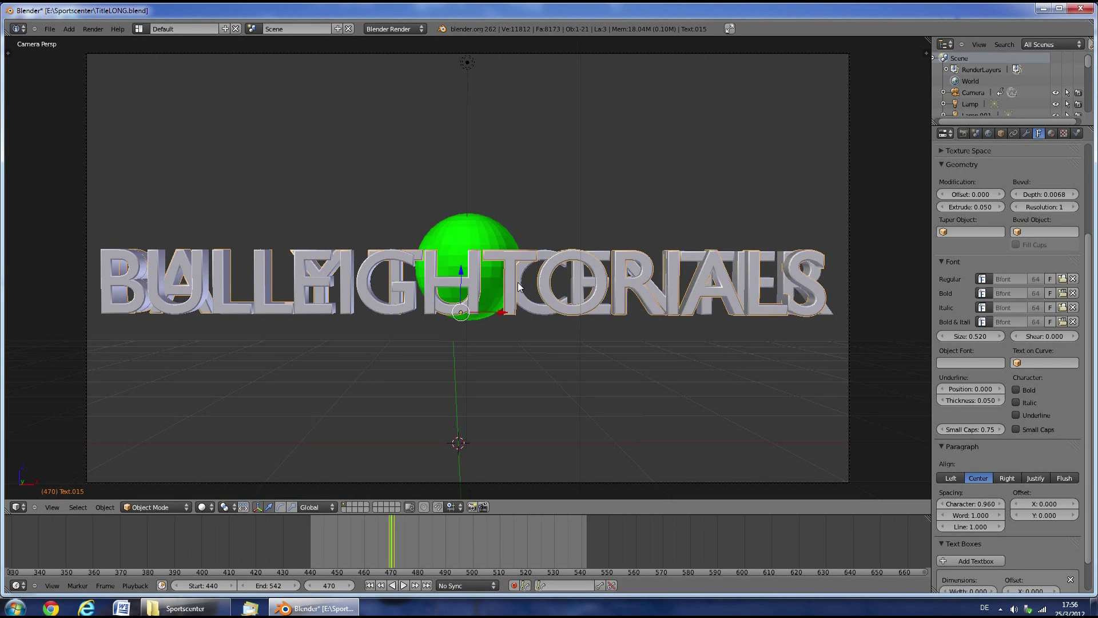
Step: Change the U letter object after the B to A
right_click(298, 289)
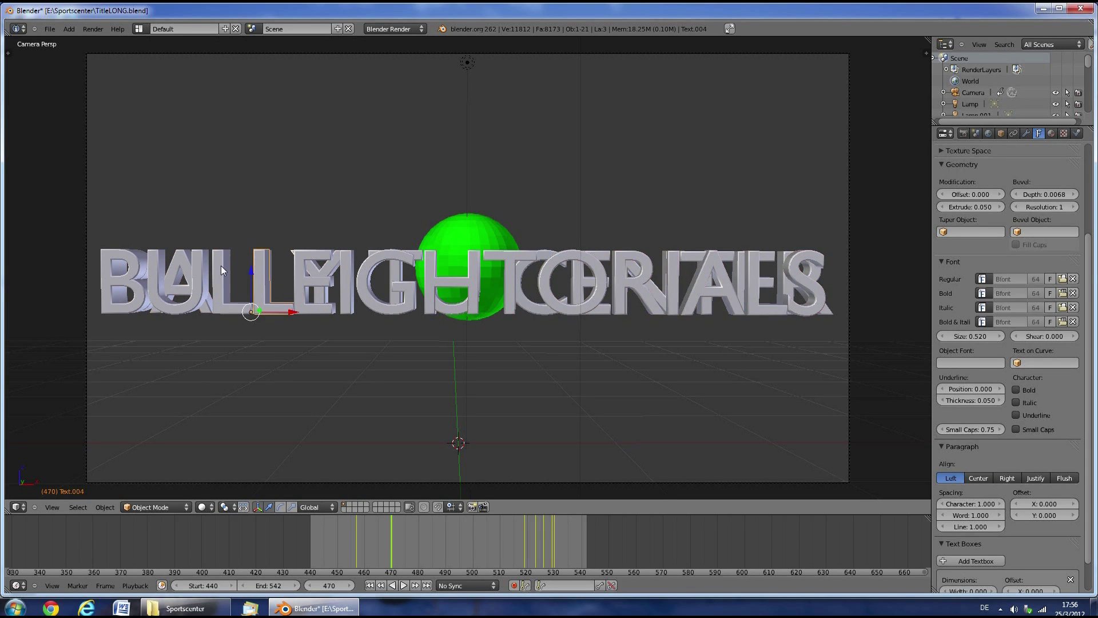
right_click(195, 264)
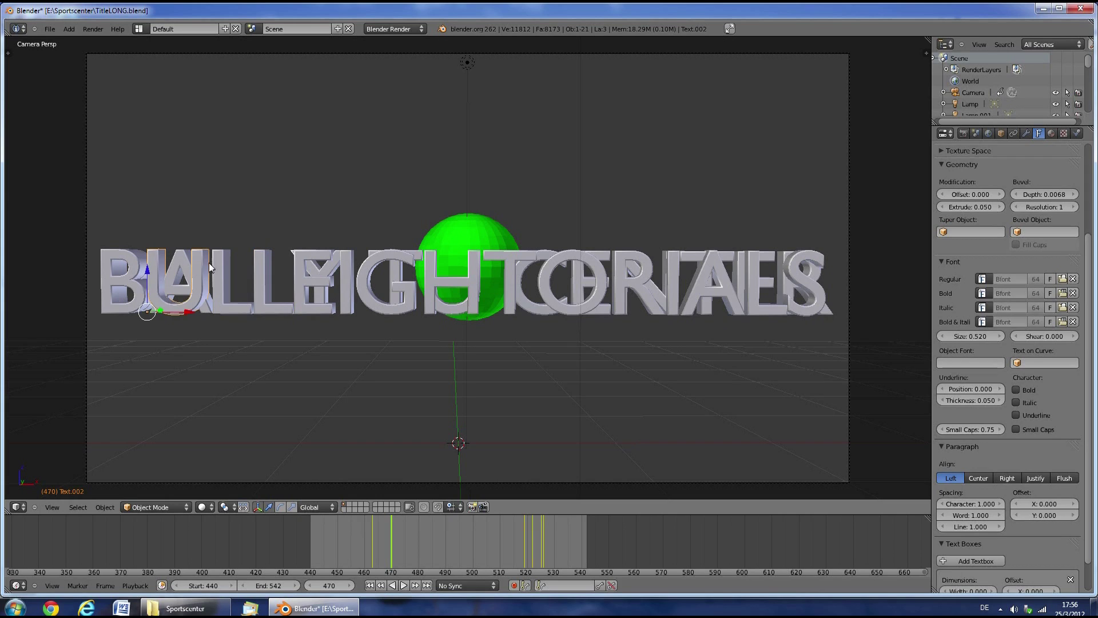
right_click(214, 263)
right_click(142, 265)
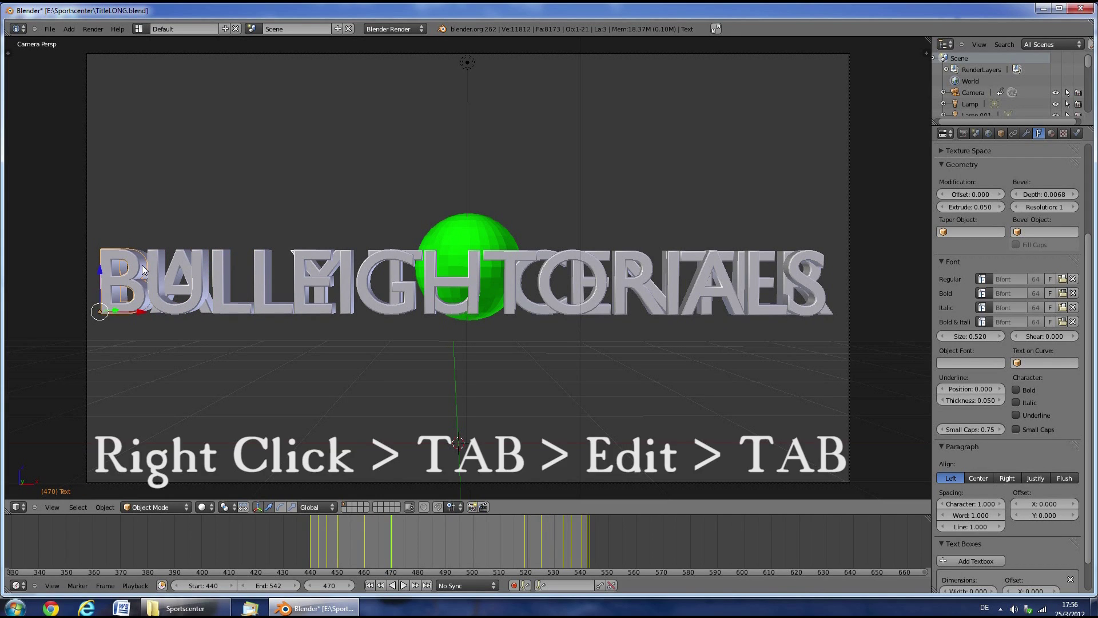
key(Tab)
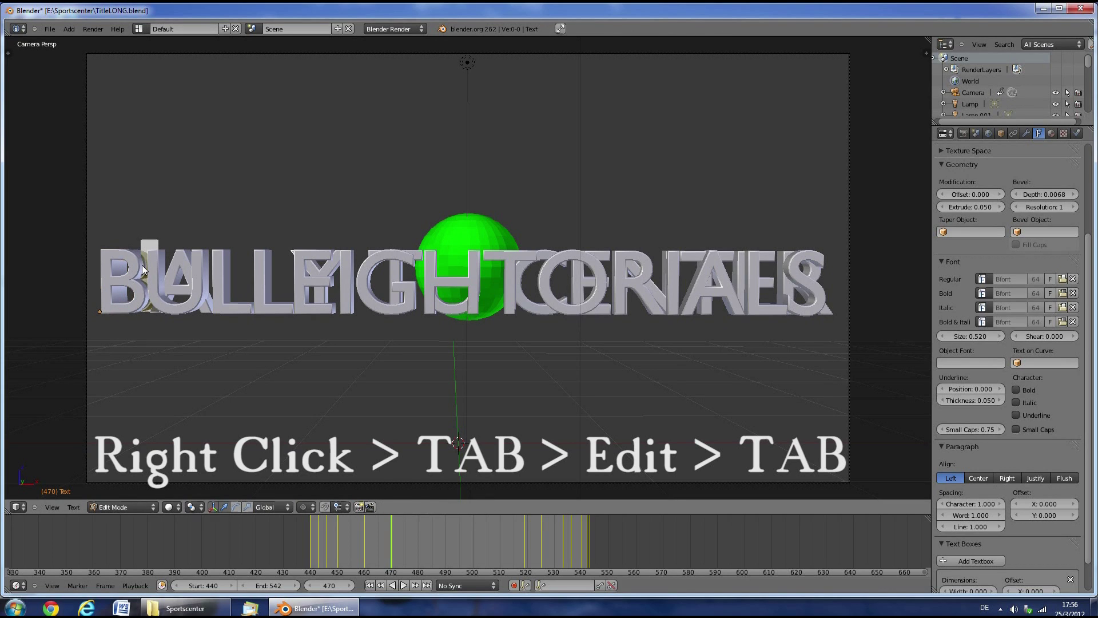
key(Tab)
right_click(157, 263)
key(Tab)
key(BackSpace)
text(A)
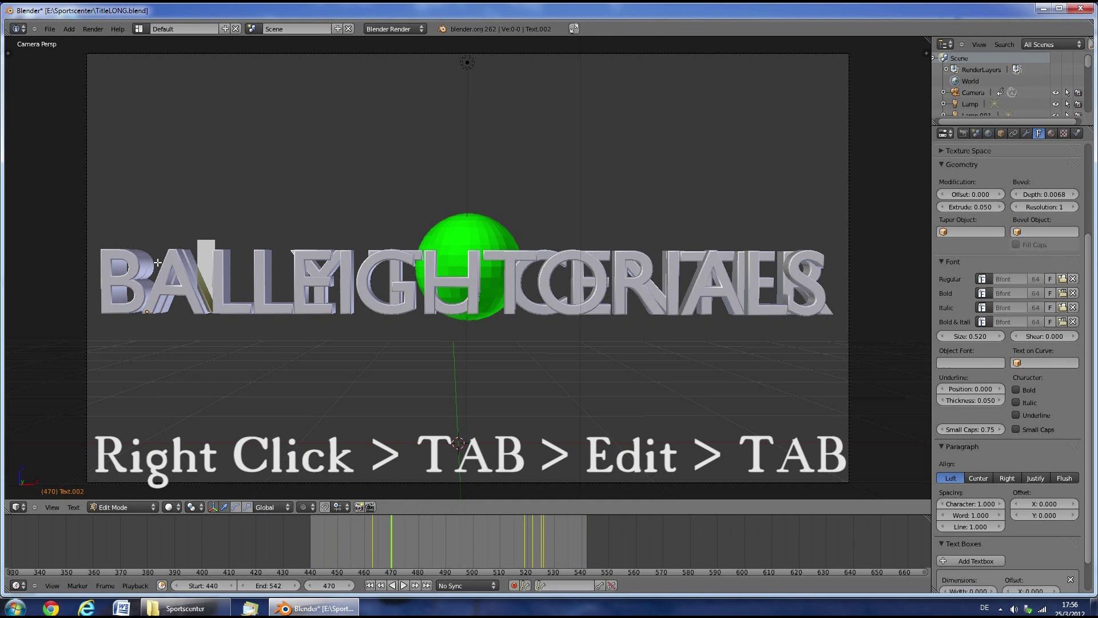
key(Tab)
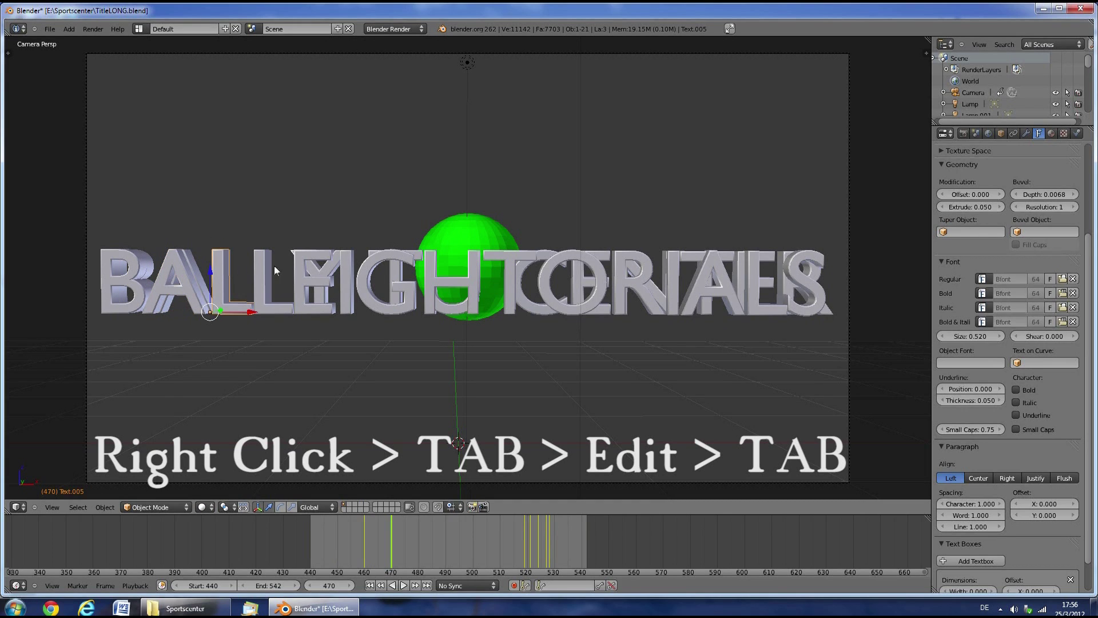
Step: Change the E letter object to Y and the I letter object to T
right_click(301, 264)
key(Tab)
key(BackSpace)
text(Y)
key(Tab)
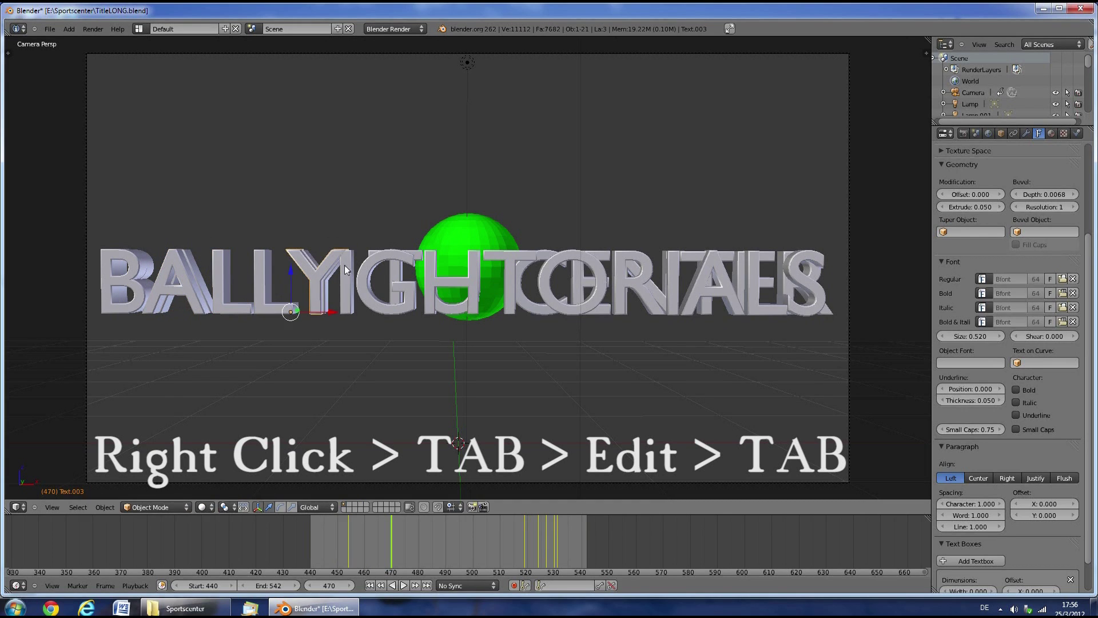
right_click(346, 268)
key(Tab)
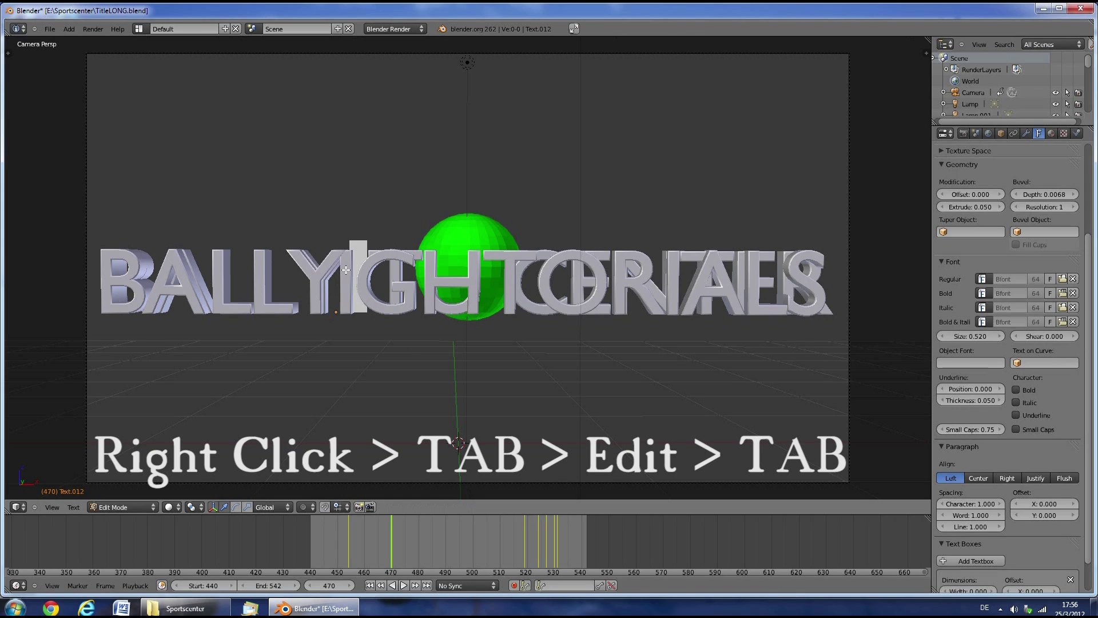
key(BackSpace)
text(T)
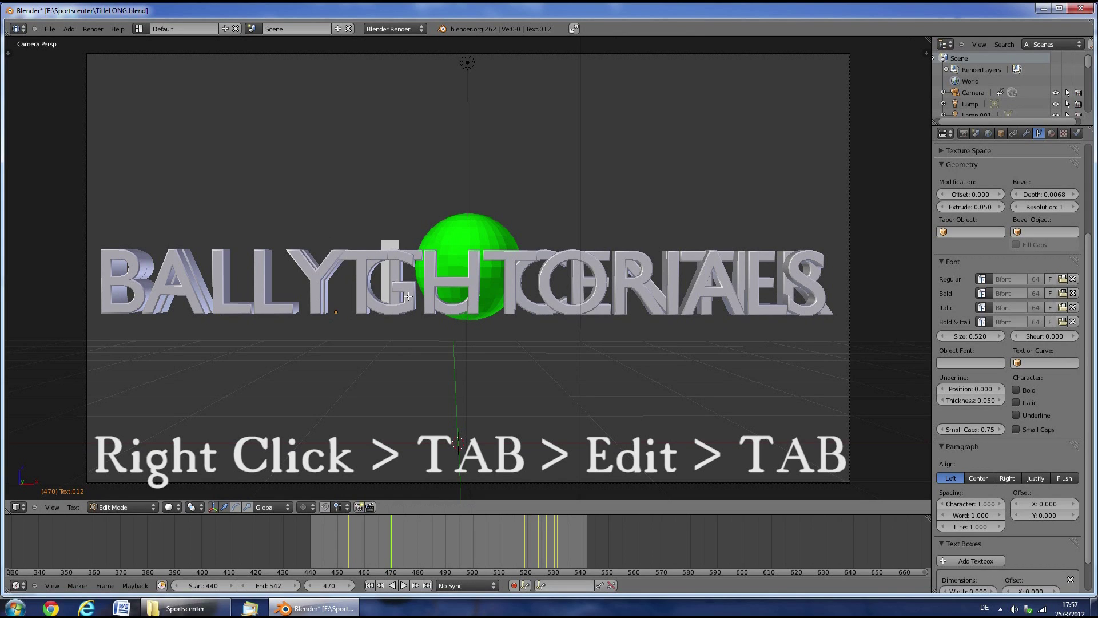
key(Tab)
right_click(412, 297)
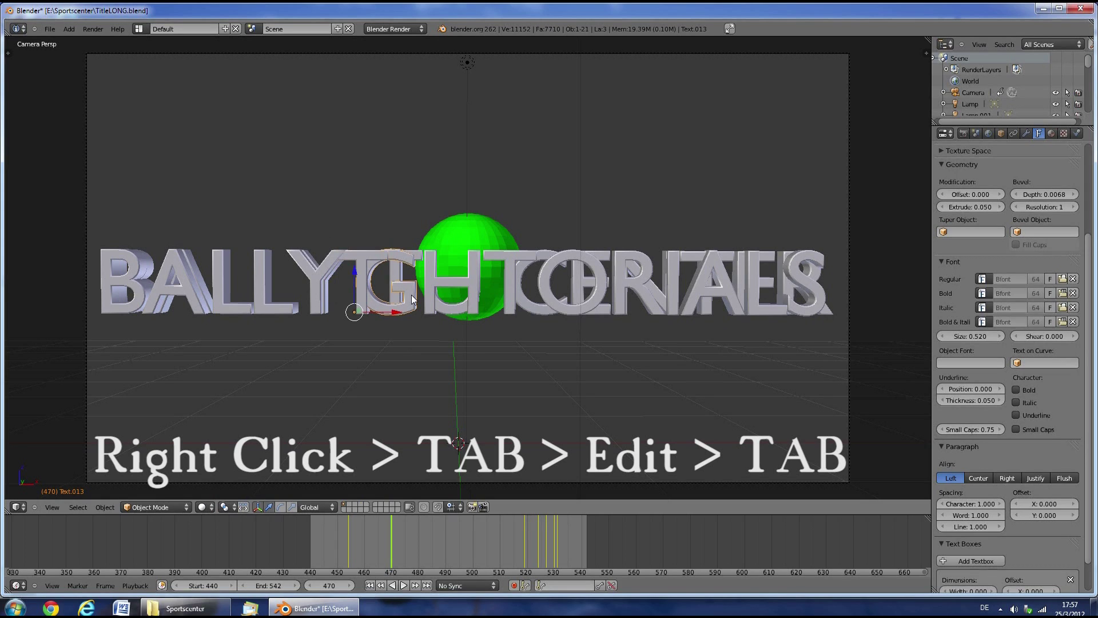
key(Tab)
key(Tab)
Step: Scrub to around frame 470 and change the C letter object to O
right_click(362, 290)
drag(343, 559, 391, 552)
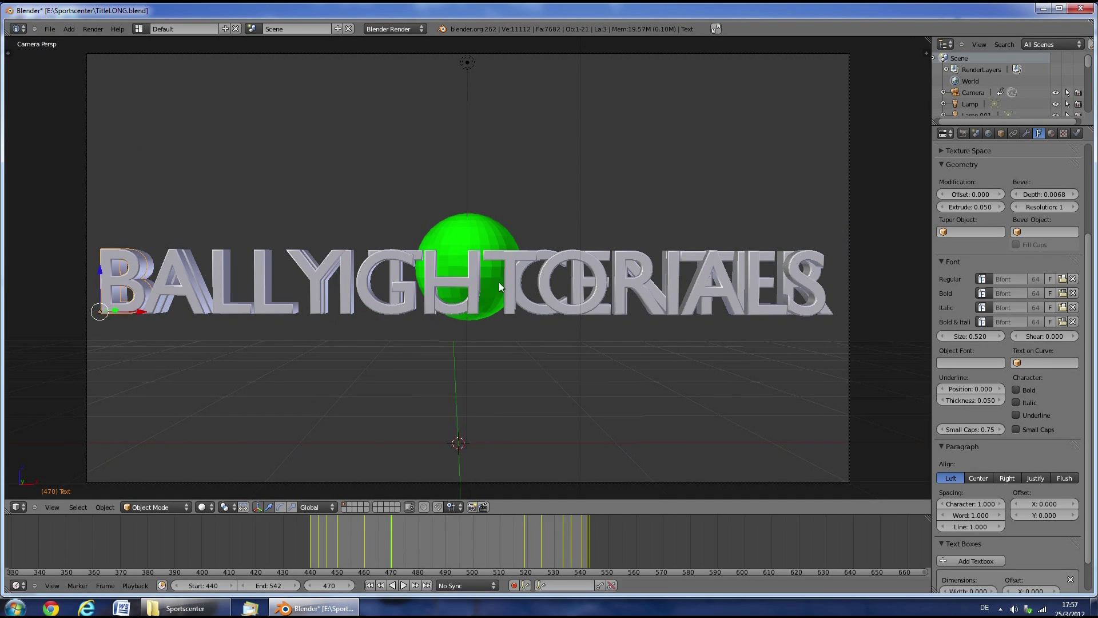
right_click(516, 277)
right_click(517, 278)
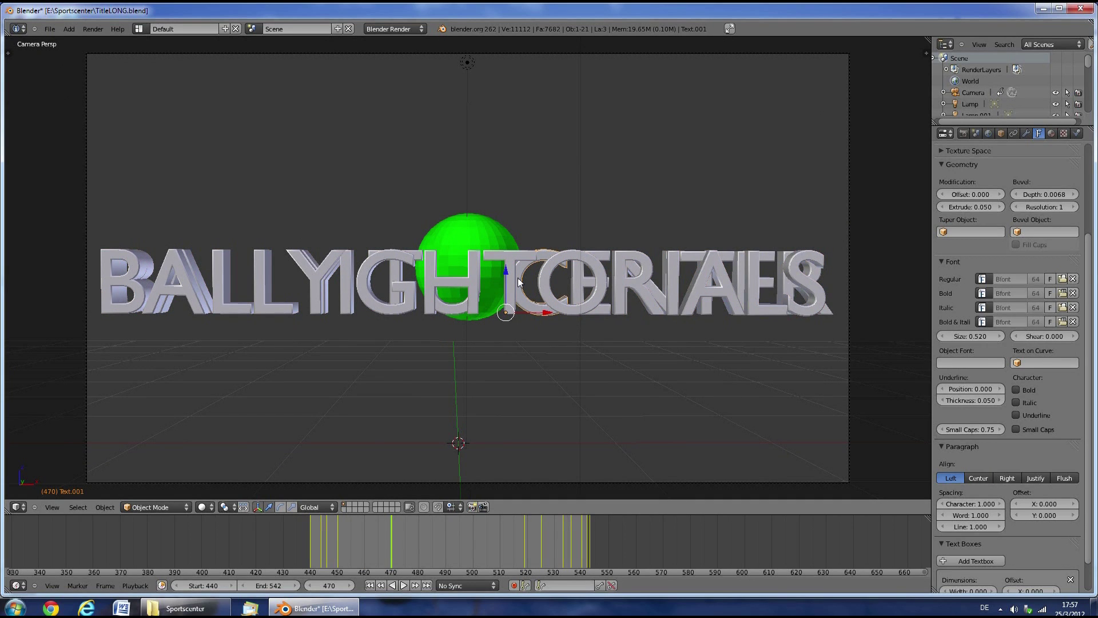
right_click(144, 273)
right_click(509, 292)
key(Tab)
key(BackSpace)
text(O)
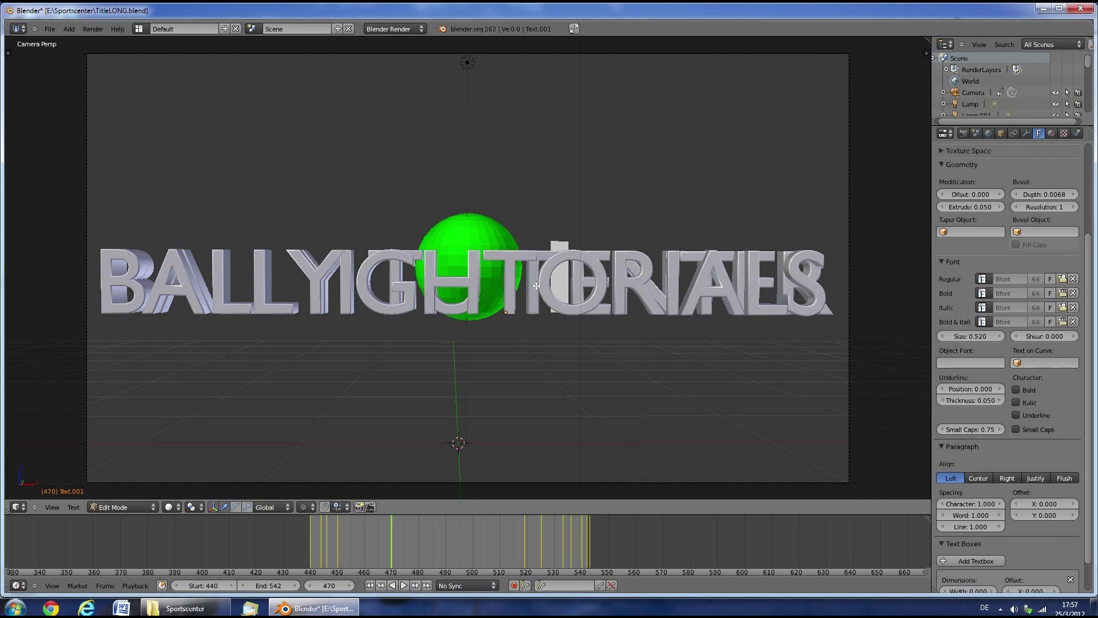
key(Tab)
Step: Delete the characters of the stray G and I letter objects
right_click(449, 283)
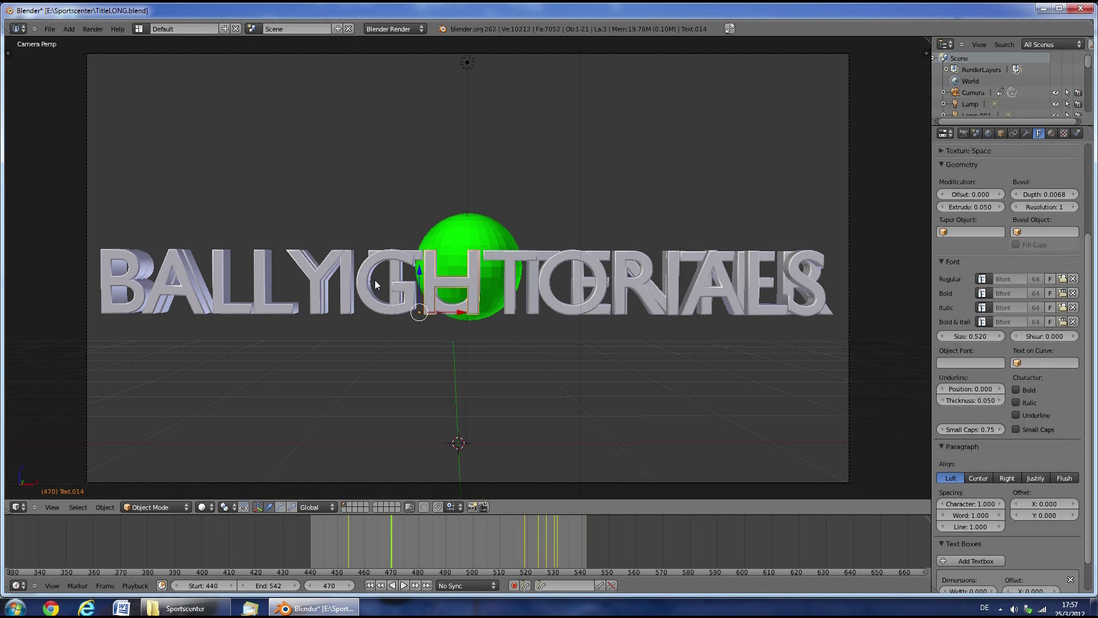
key(Tab)
key(Tab)
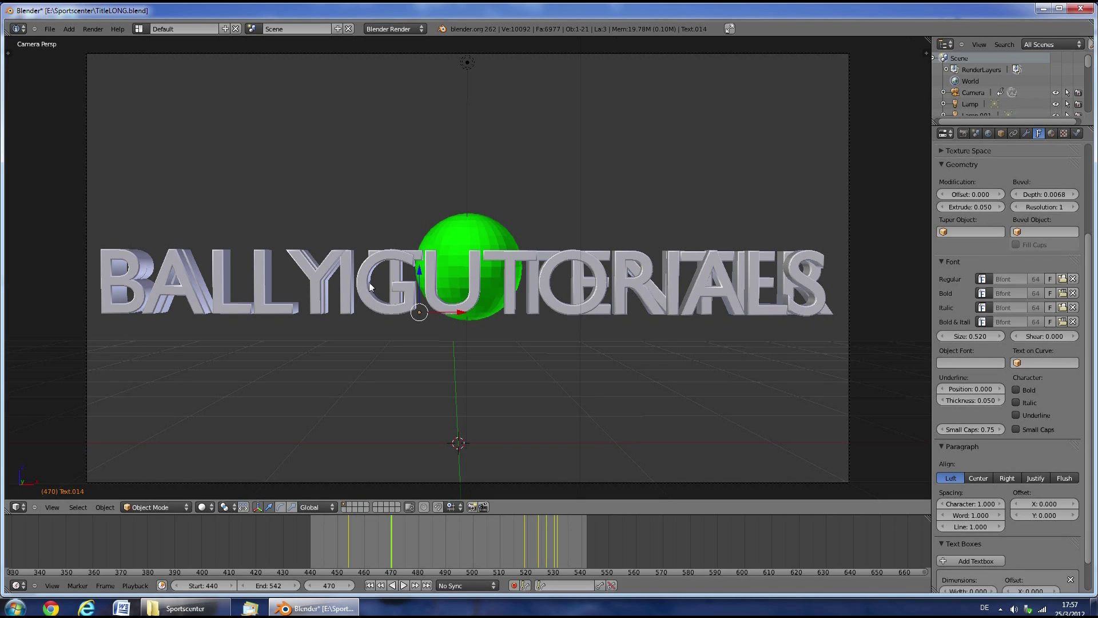
right_click(366, 284)
key(Tab)
key(BackSpace)
key(Tab)
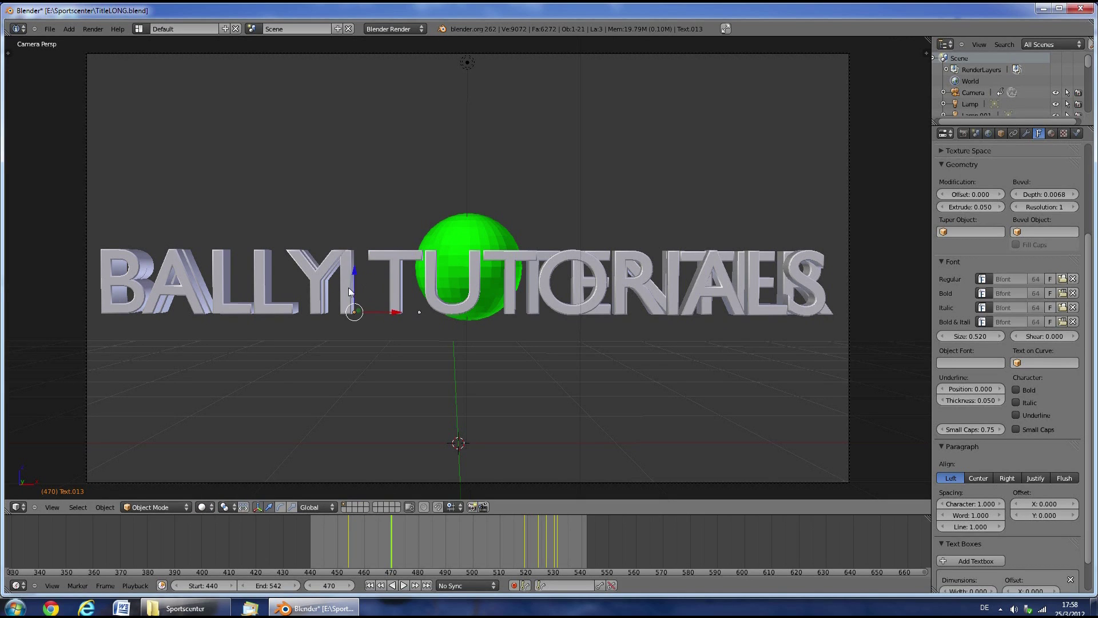
right_click(349, 288)
key(Tab)
key(BackSpace)
key(Tab)
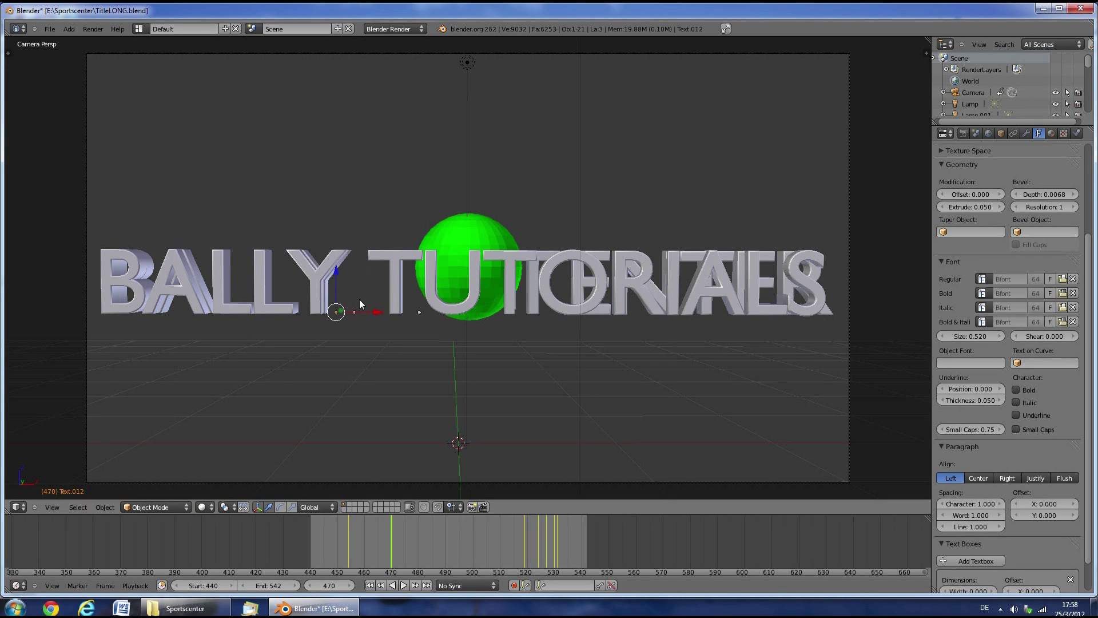
Step: Delete the characters of the trailing E and two stray T letter objects
right_click(512, 275)
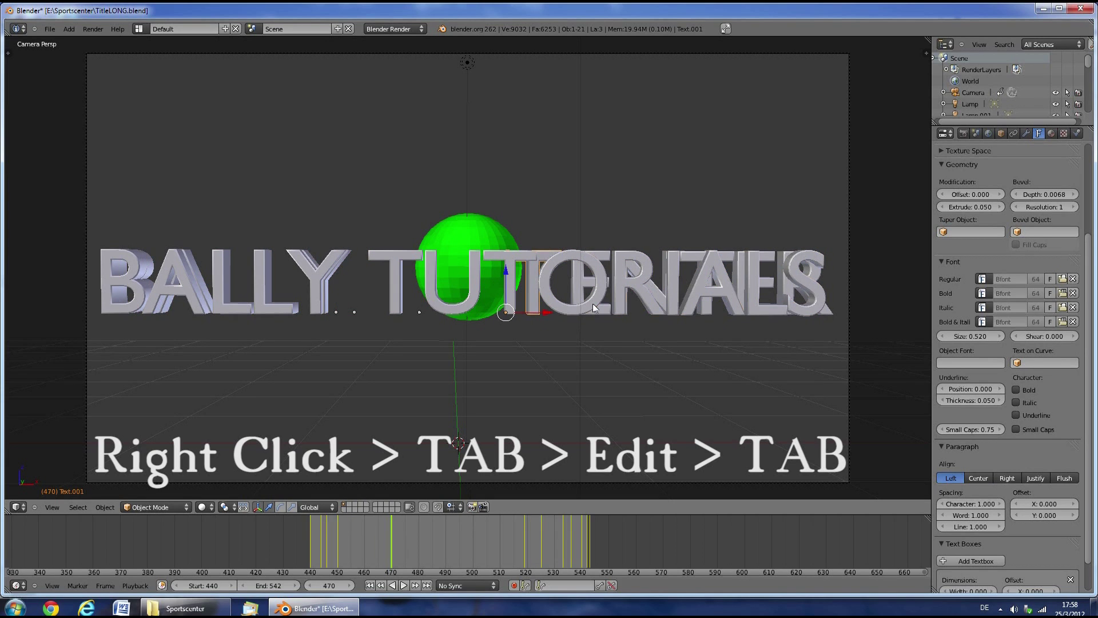
right_click(577, 283)
key(Tab)
key(BackSpace)
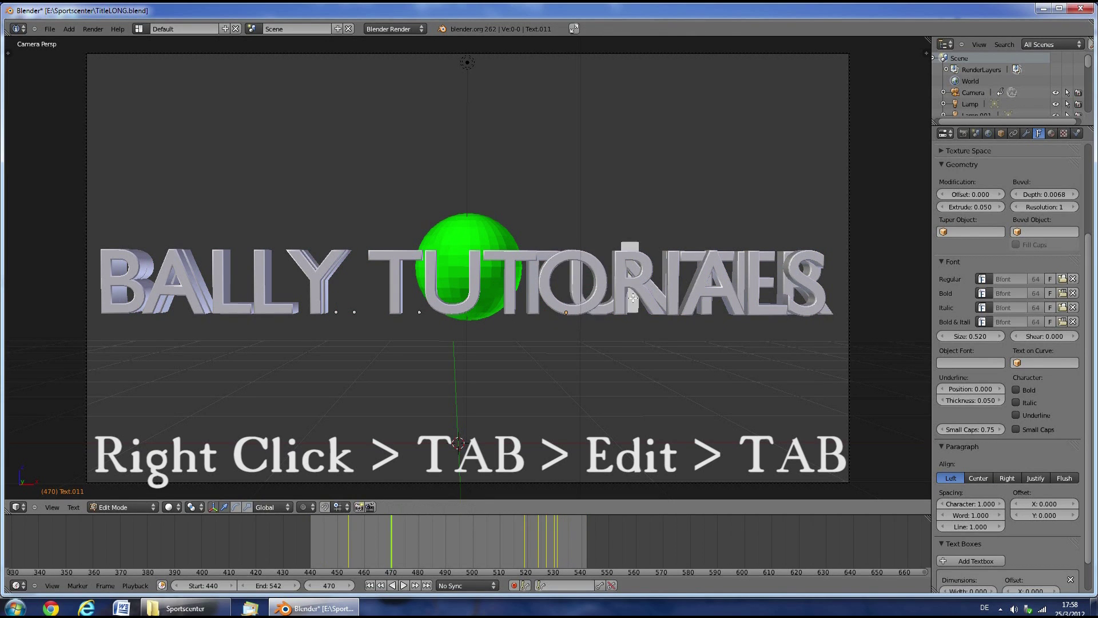
key(Tab)
right_click(658, 296)
right_click(658, 296)
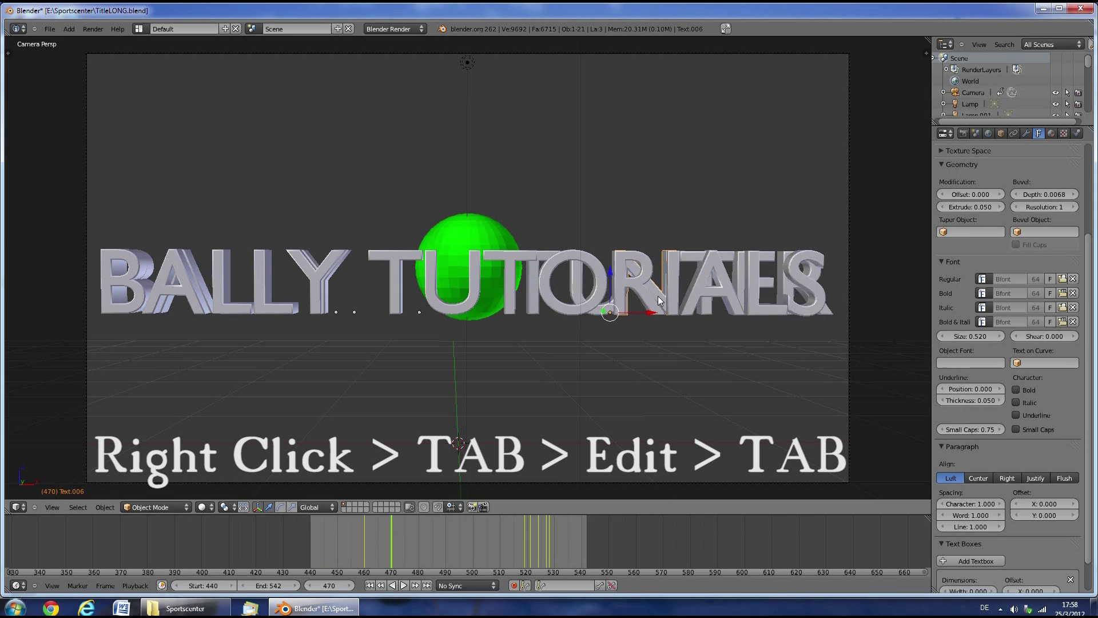
key(Tab)
key(BackSpace)
key(Tab)
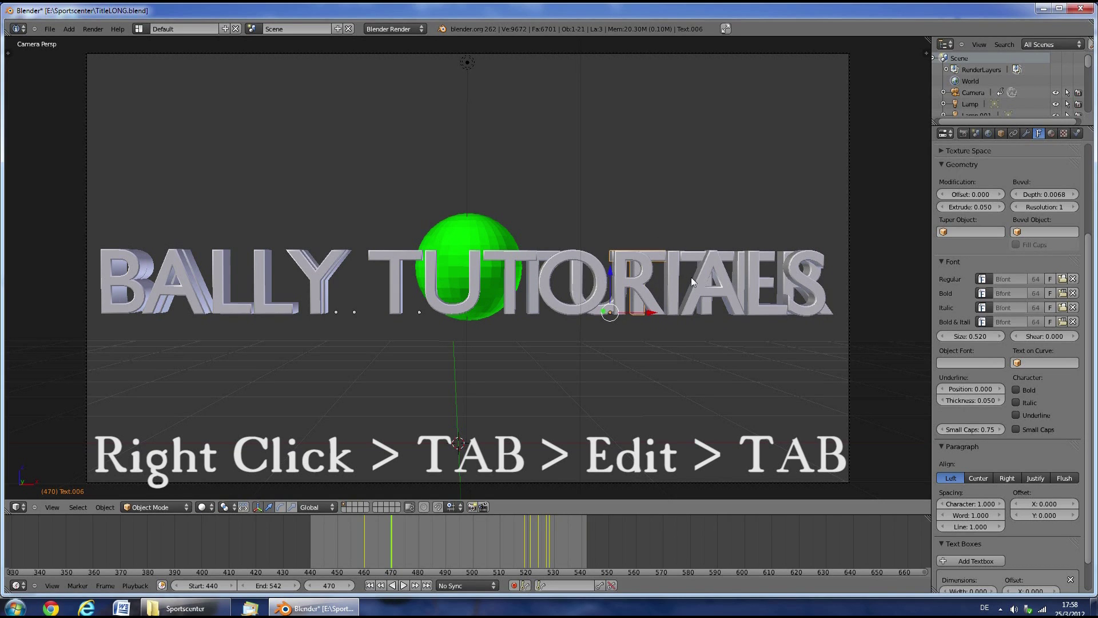
right_click(674, 264)
right_click(690, 261)
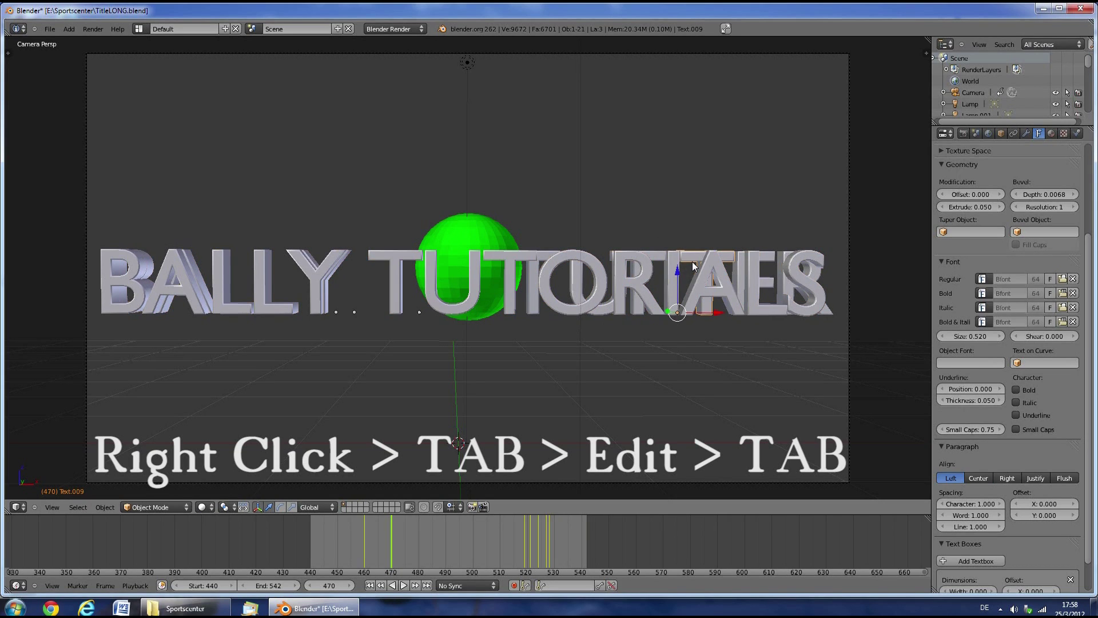
key(Tab)
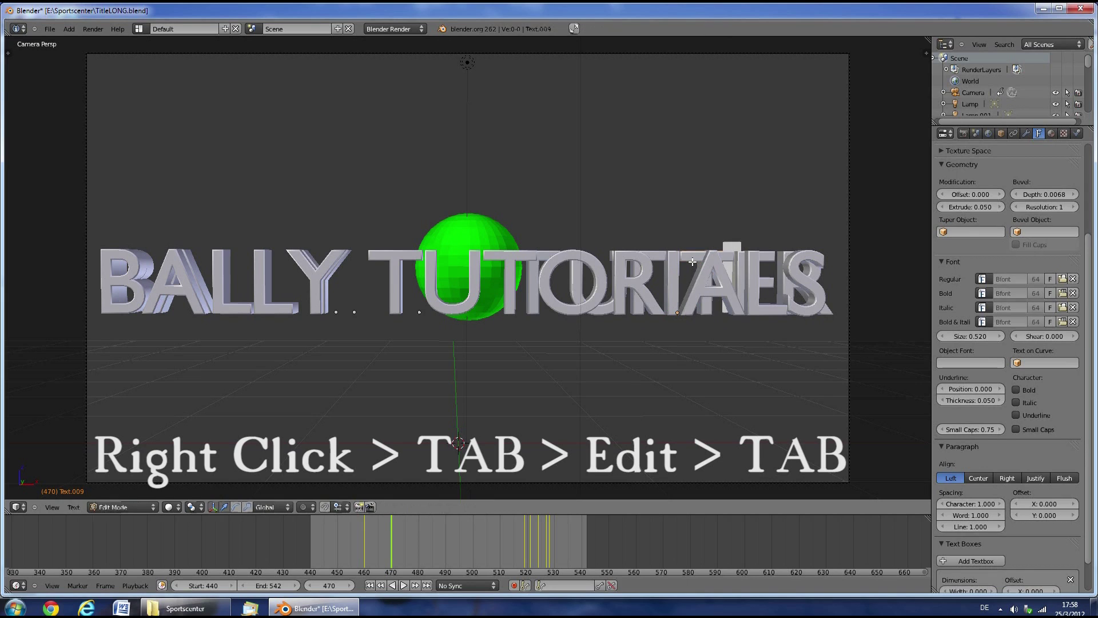
key(BackSpace)
key(Tab)
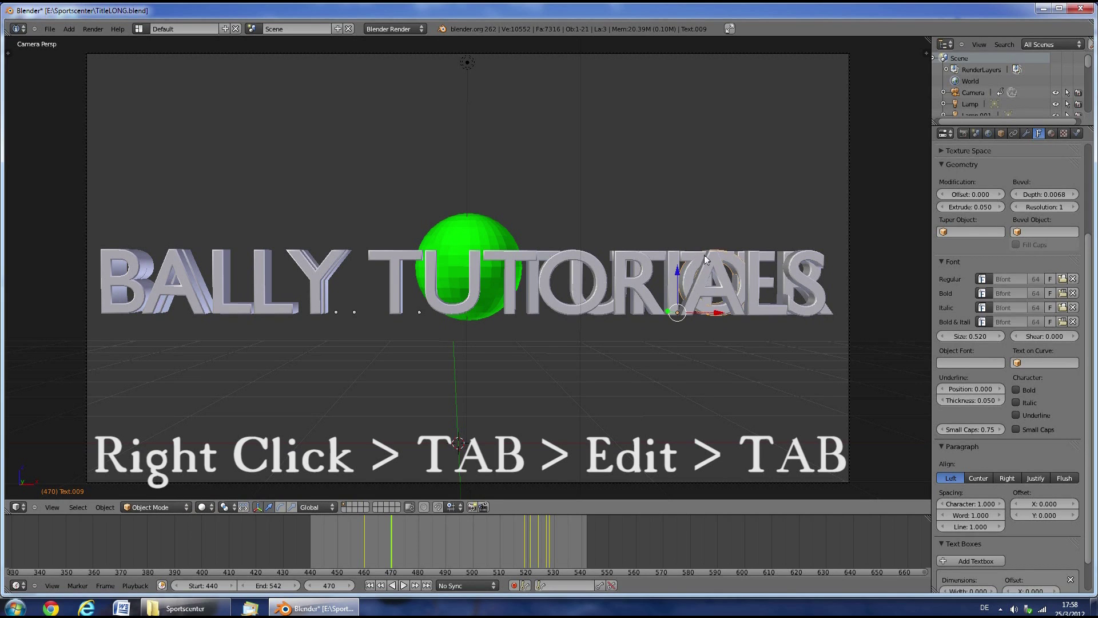
Step: Change the E letter object to R and the next letter object to I
right_click(769, 256)
key(Tab)
key(BackSpace)
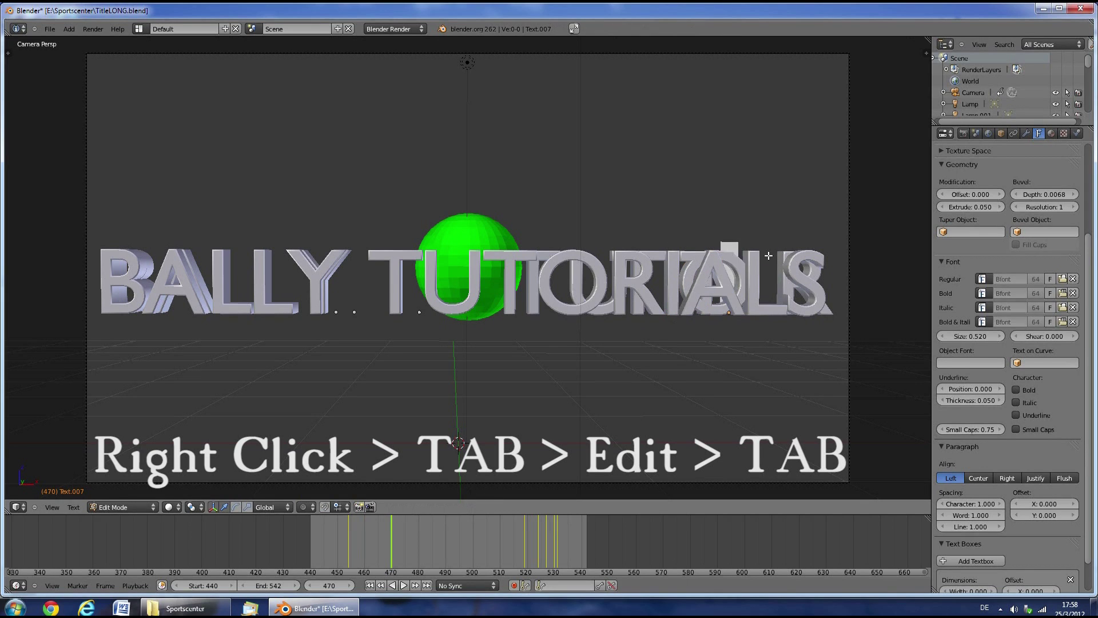
text(R)
key(Tab)
right_click(783, 260)
key(Tab)
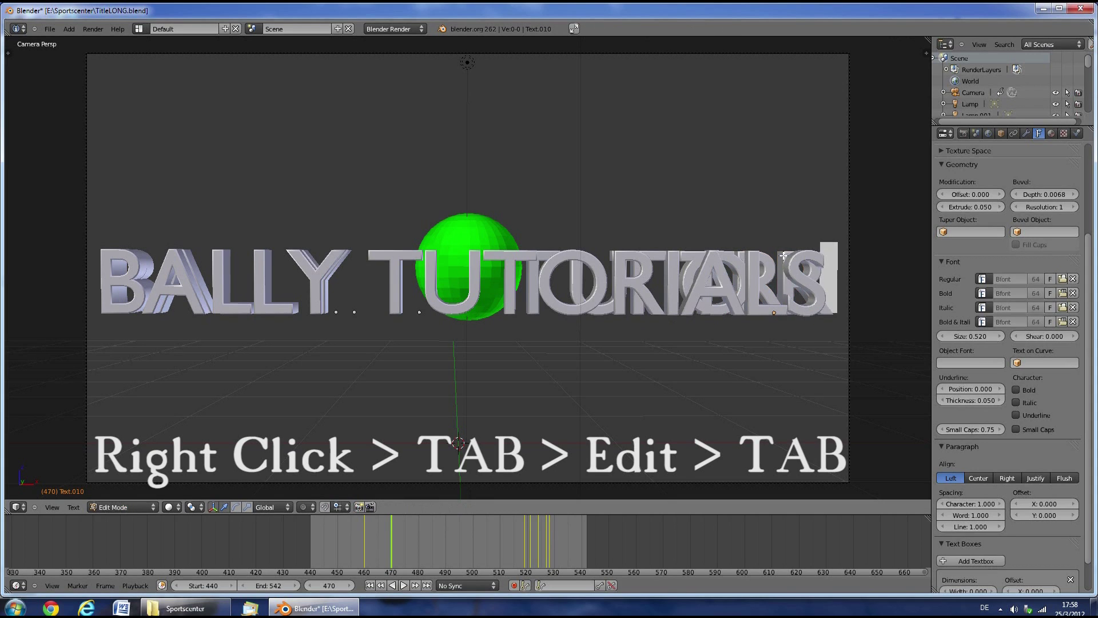
key(BackSpace)
text(I)
key(Tab)
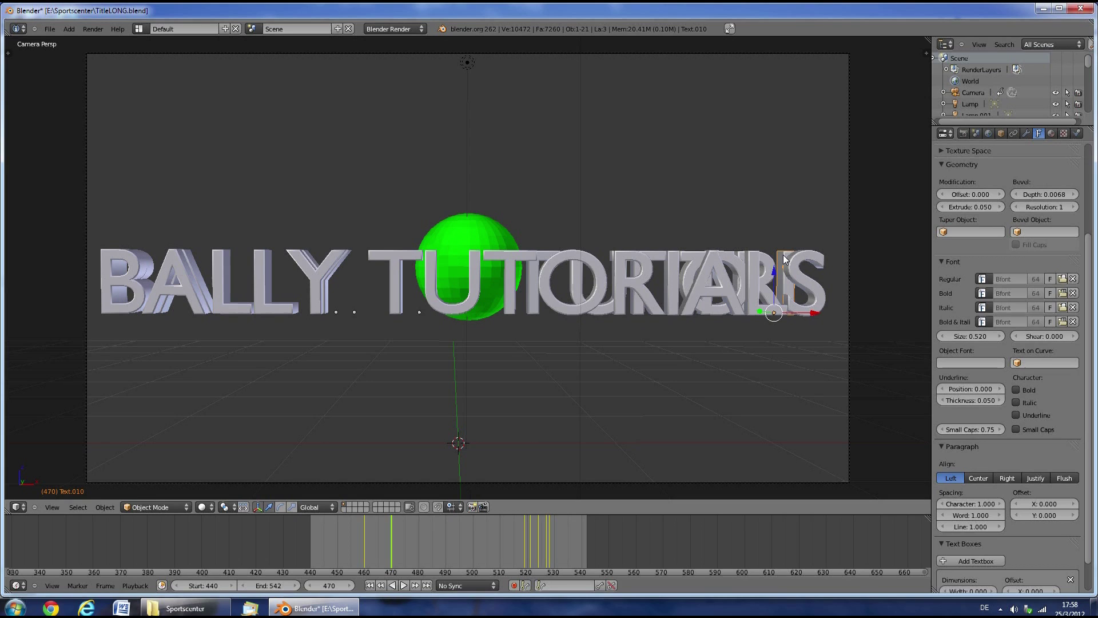
Step: Duplicate the I letter object in place and make the copy read A
key(shift+d)
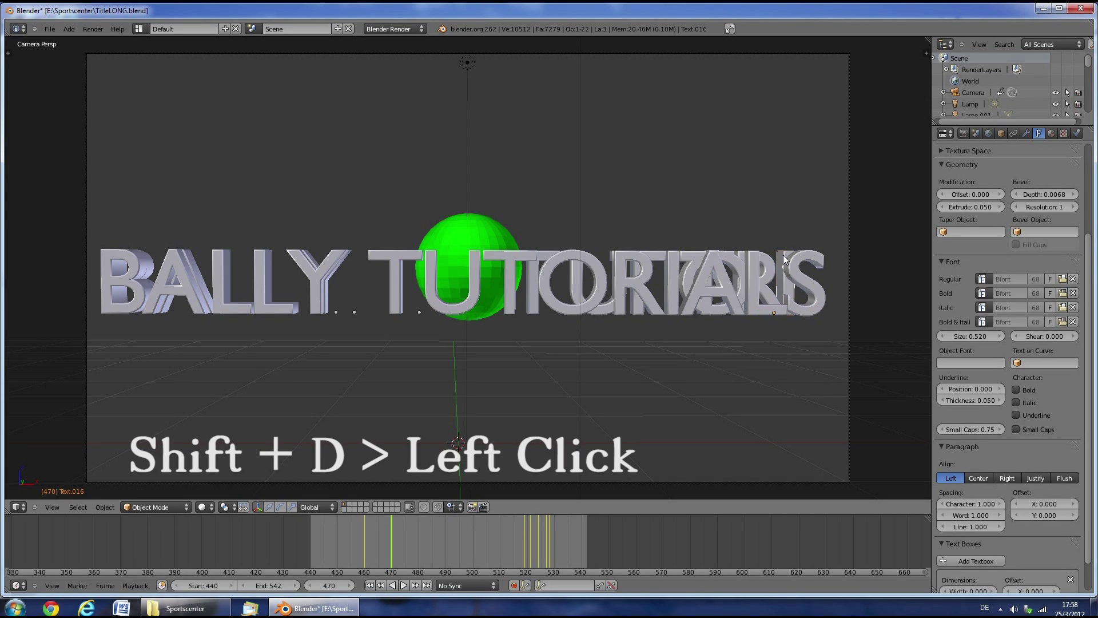
click(782, 259)
key(Tab)
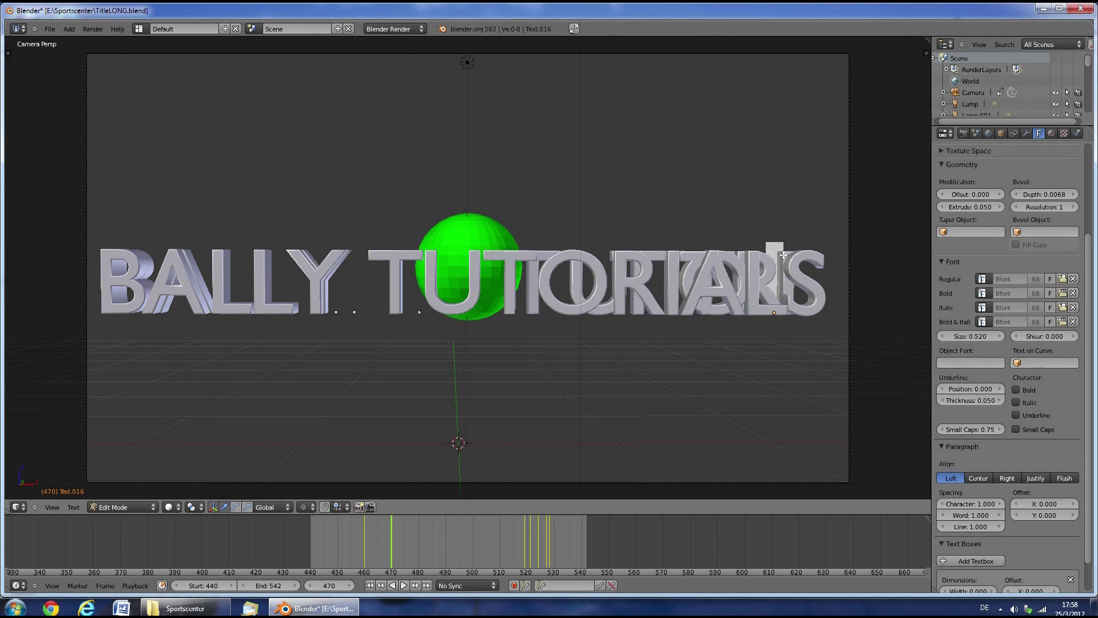
text(A)
key(Tab)
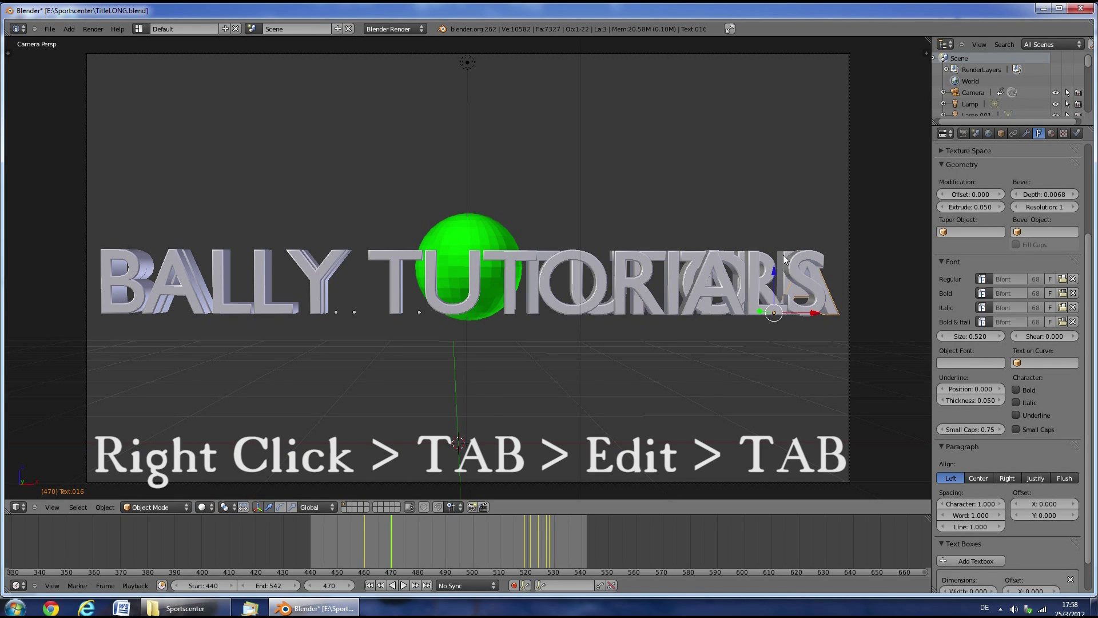
Step: Change the other copied letter object to S
right_click(783, 259)
key(Tab)
key(BackSpace)
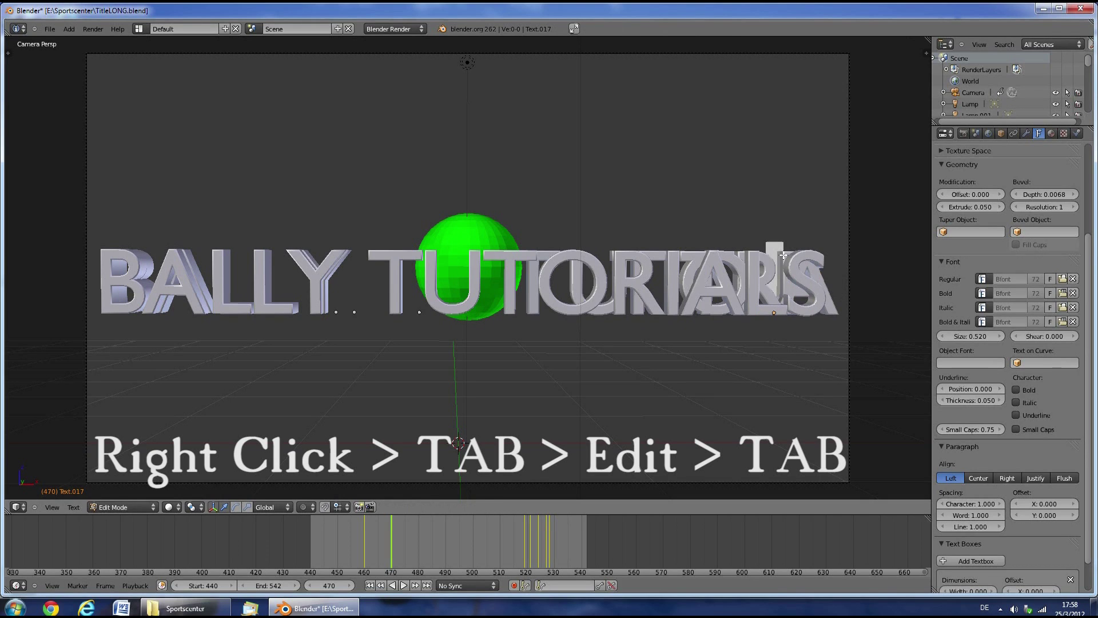
text(S)
key(Tab)
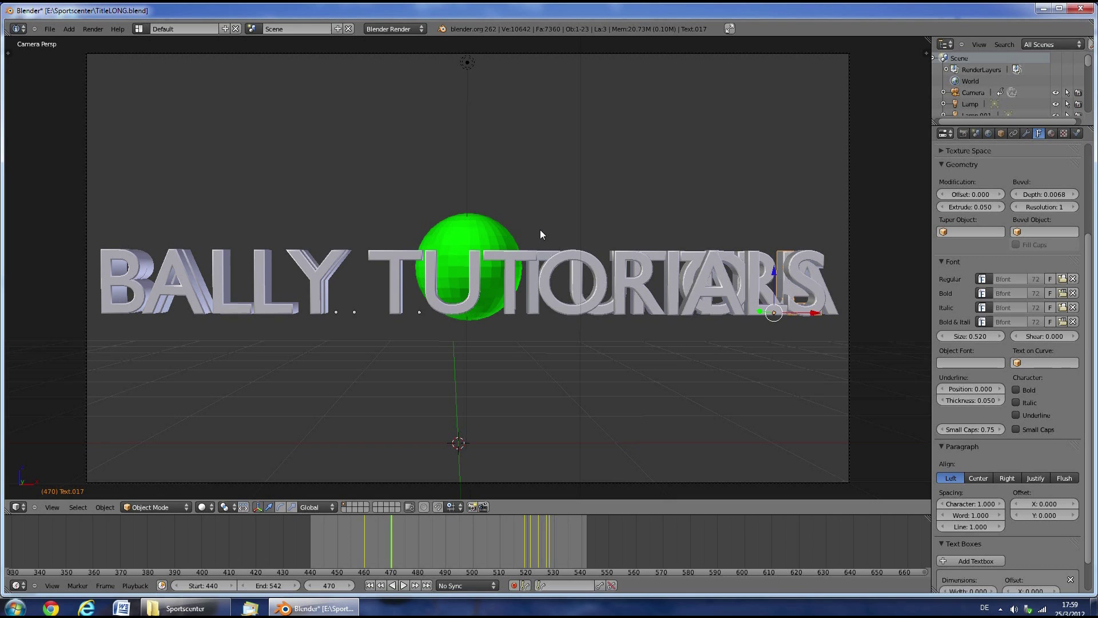
Step: Slide the A of BALLY along the X axis into place
right_click(136, 292)
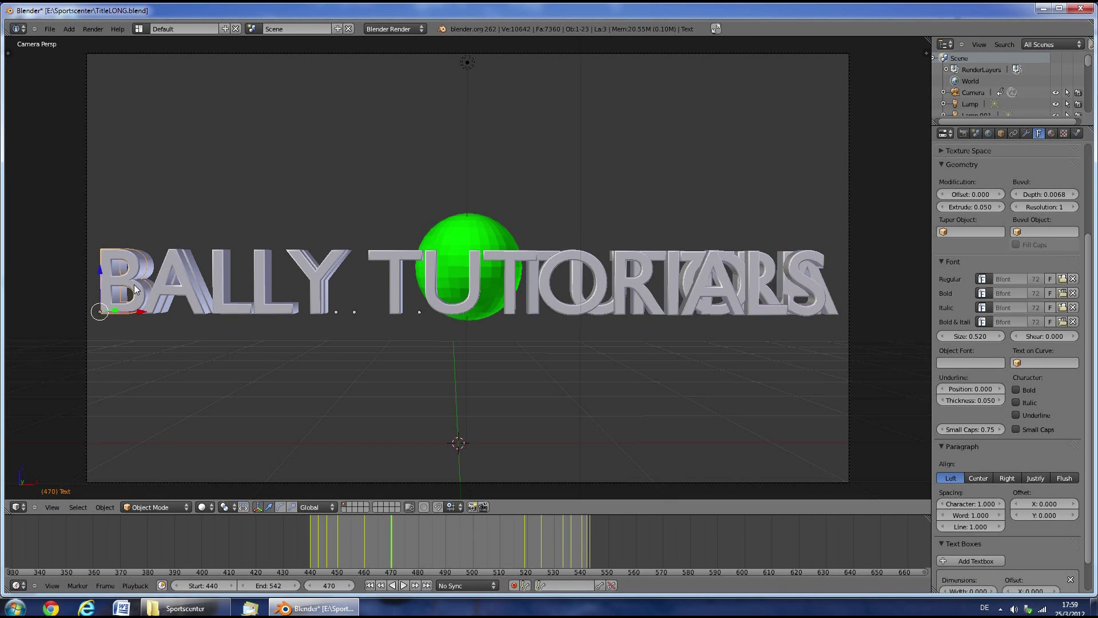
right_click(140, 313)
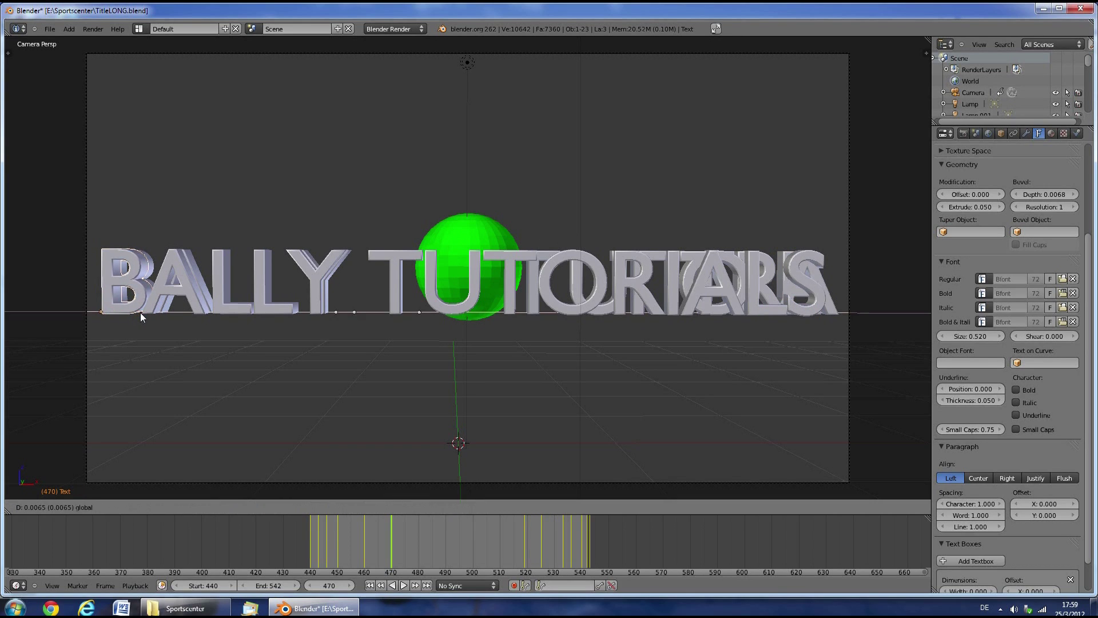
key(g)
key(x)
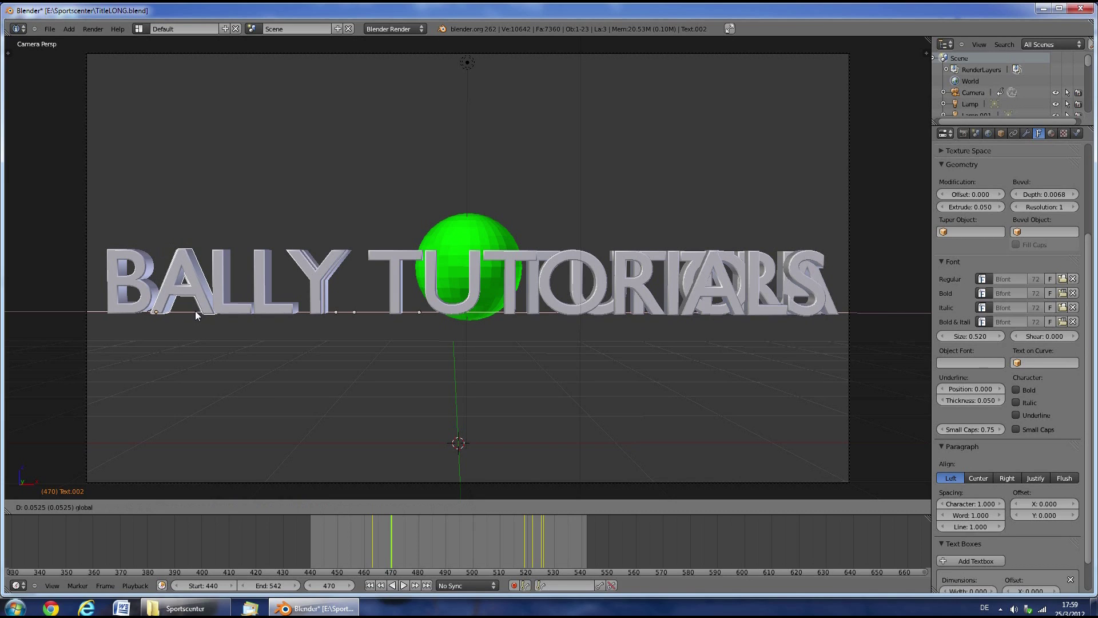
click(192, 314)
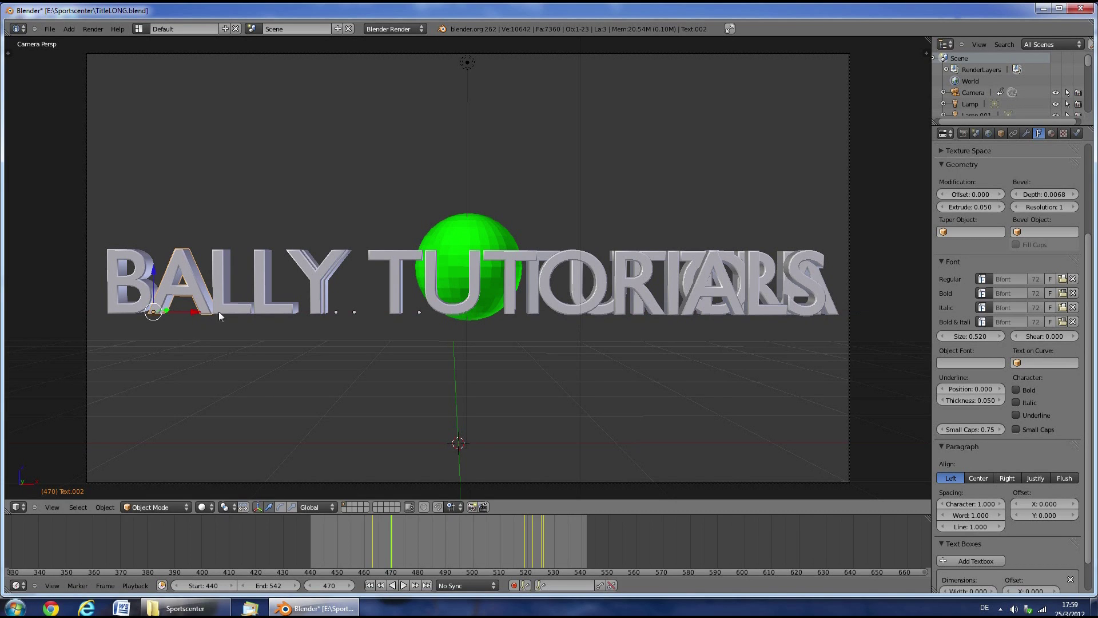
Step: Shift the first T and the U of TUTORIALS left along X
right_click(334, 311)
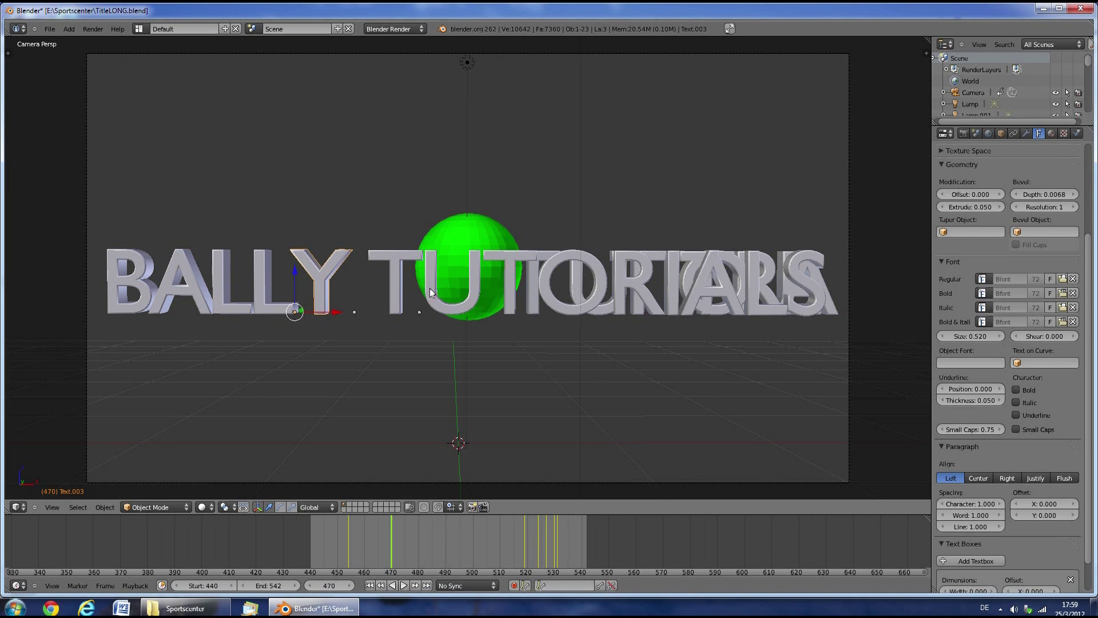
right_click(504, 288)
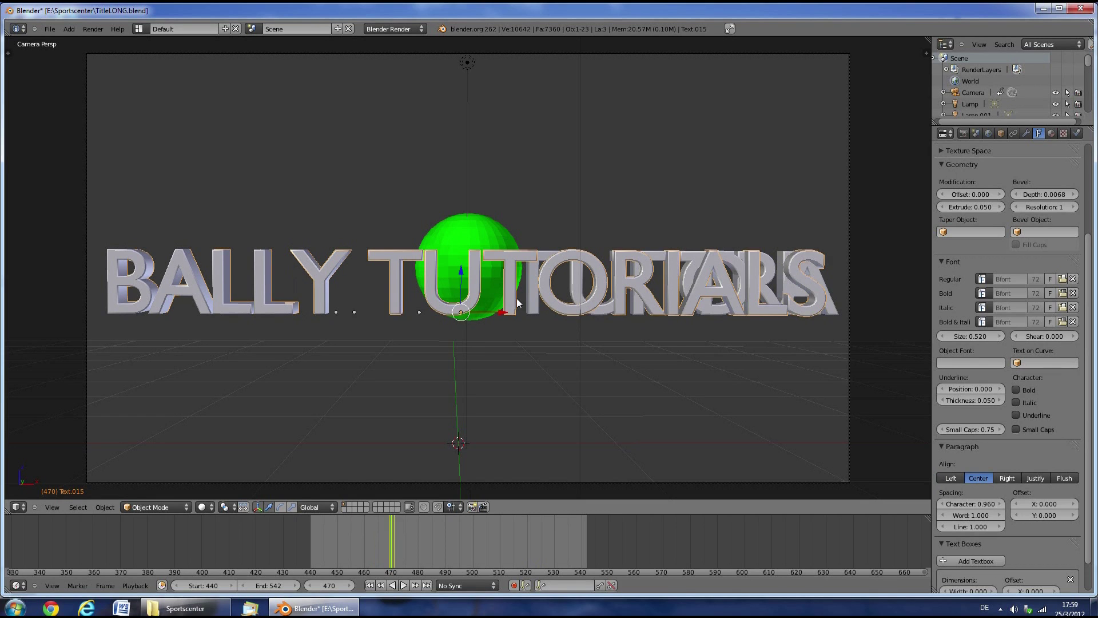
right_click(517, 303)
right_click(535, 294)
key(g)
key(x)
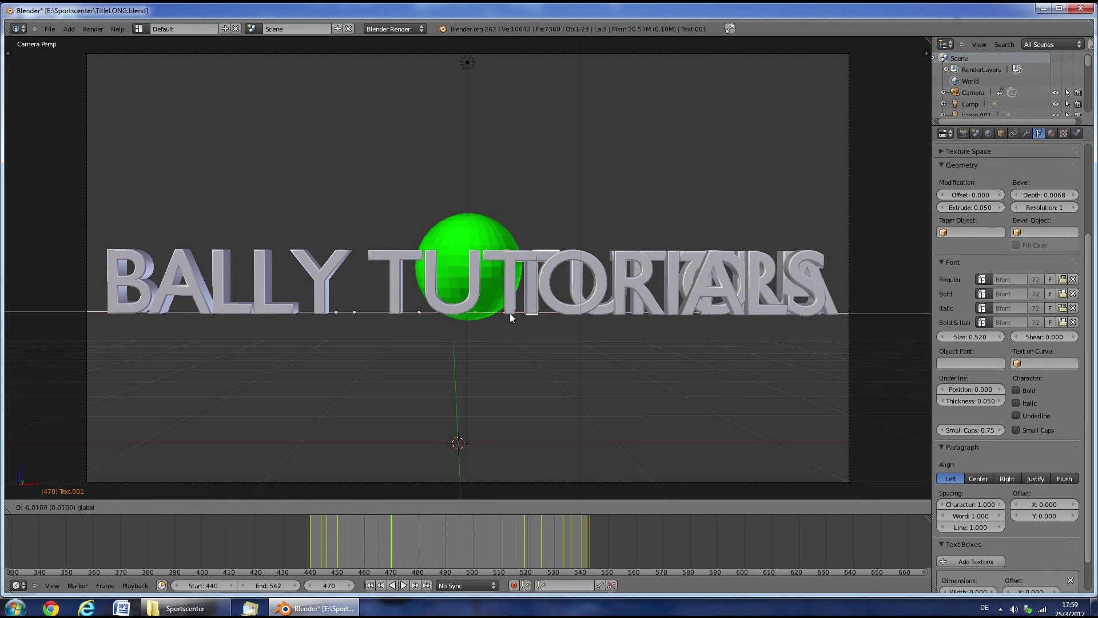
click(410, 304)
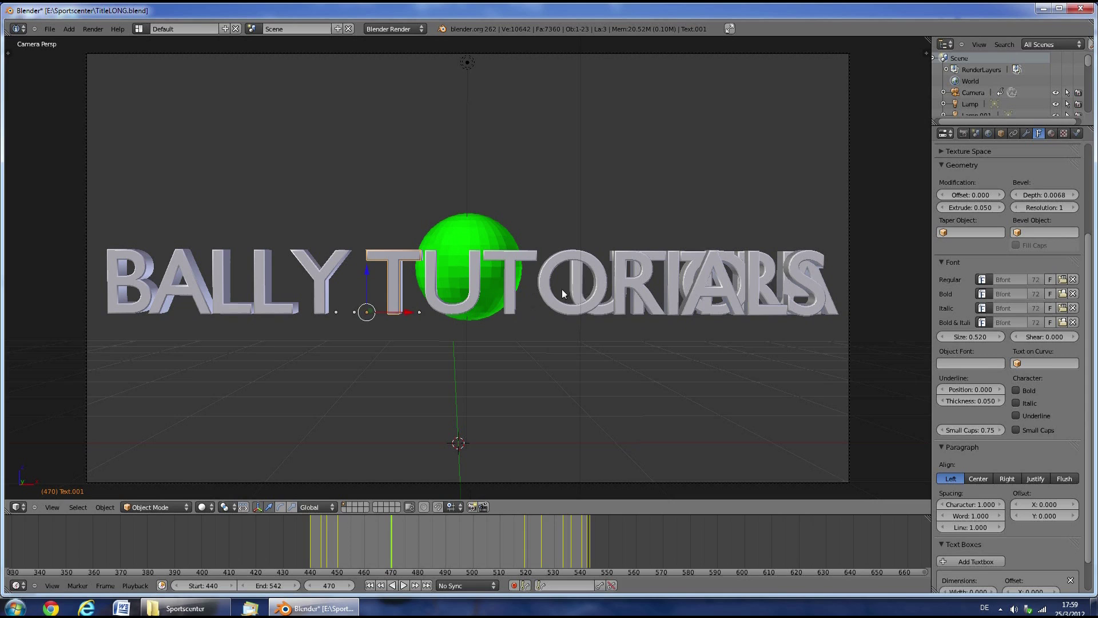
right_click(567, 291)
key(g)
key(x)
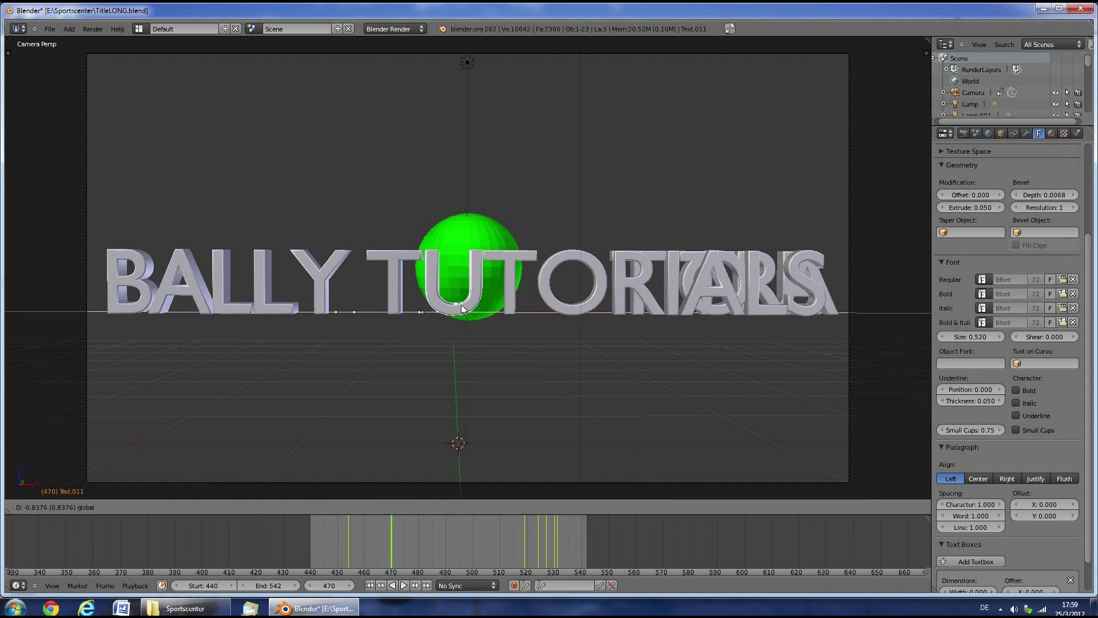
click(462, 309)
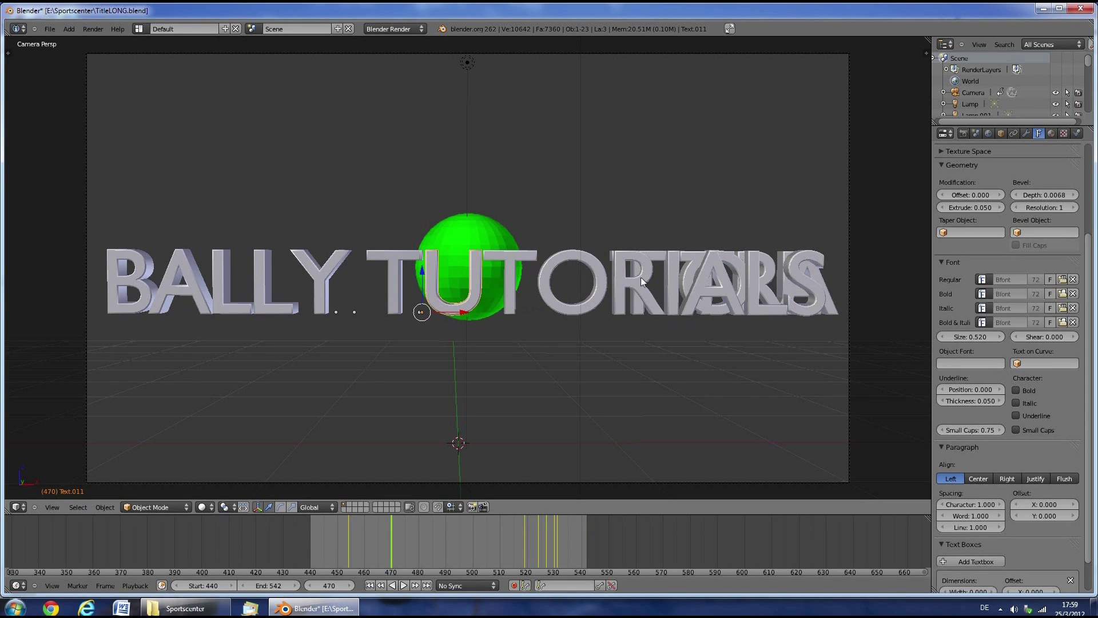
Step: Move the second T, the next overlapping letter and the L along X
right_click(645, 314)
key(g)
key(x)
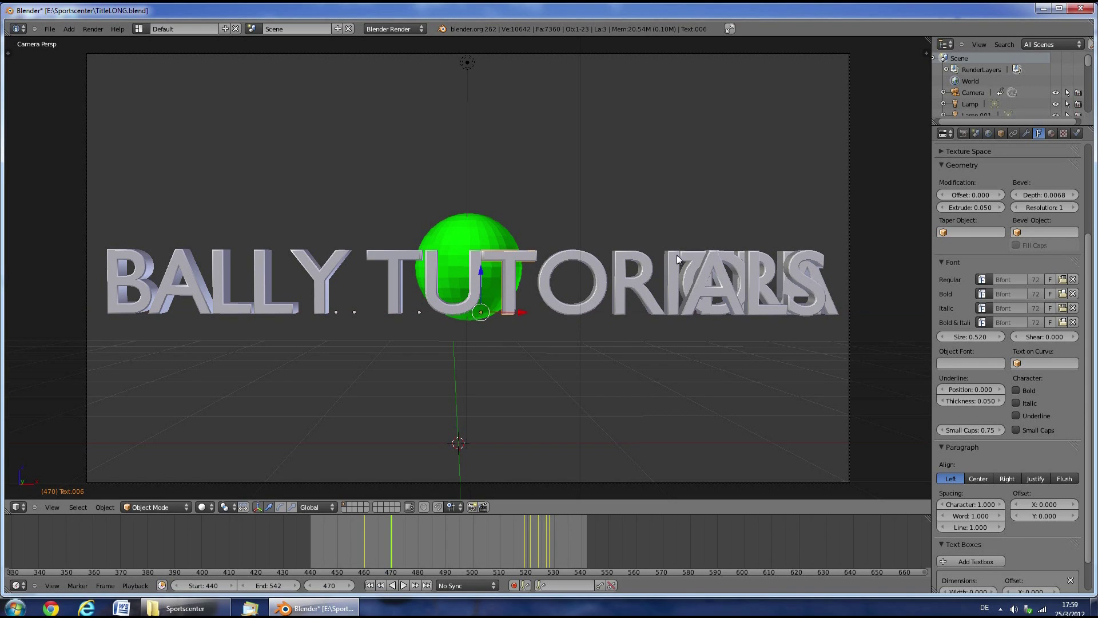
right_click(690, 252)
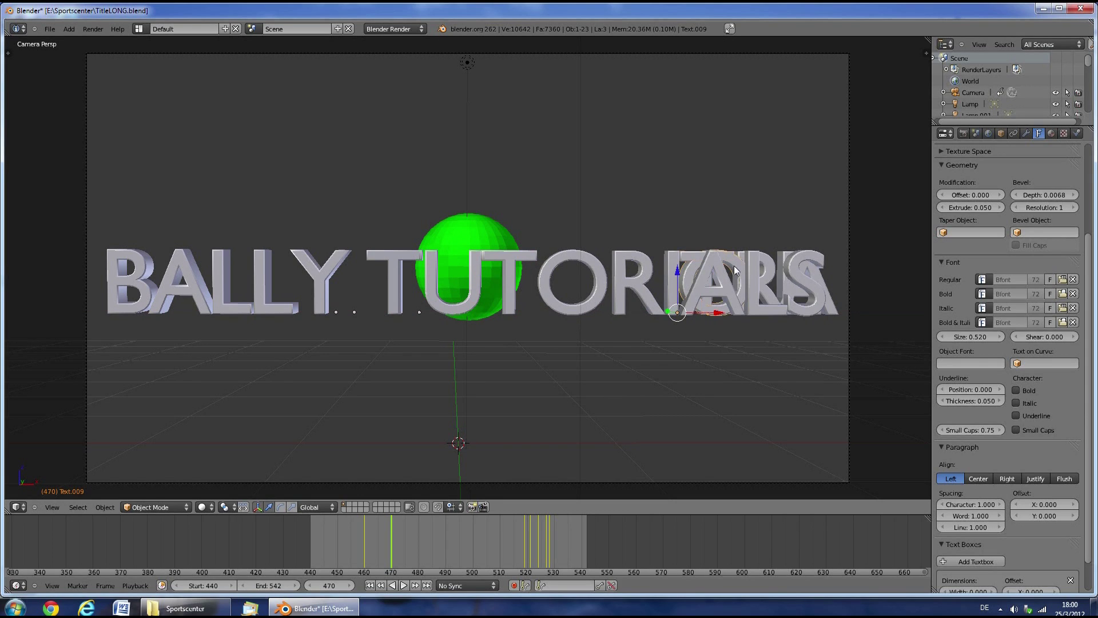
key(g)
key(x)
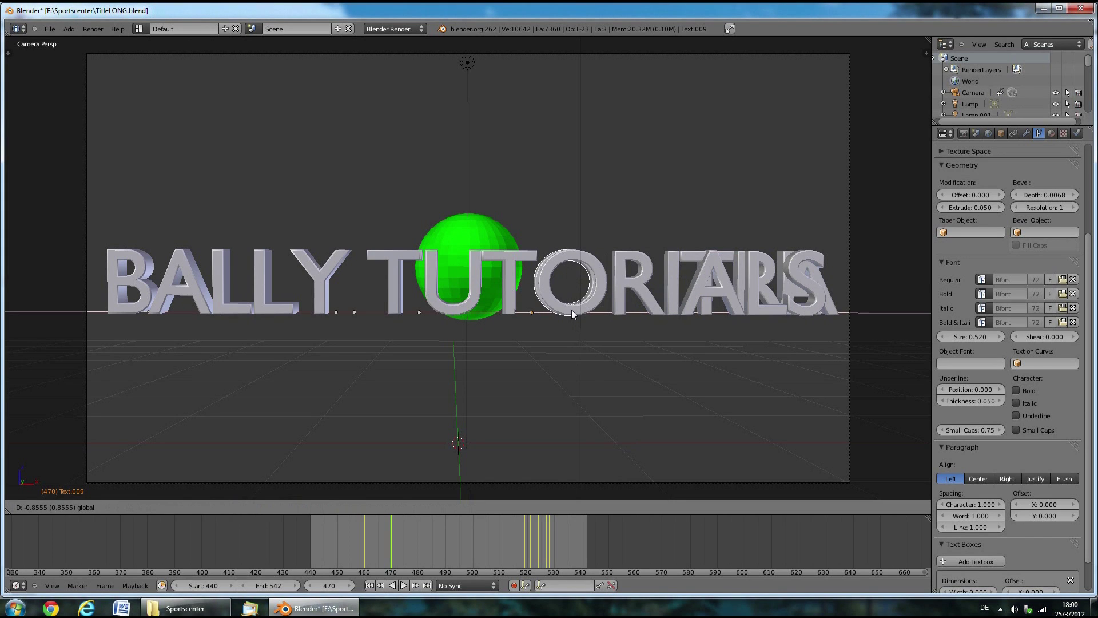
click(573, 309)
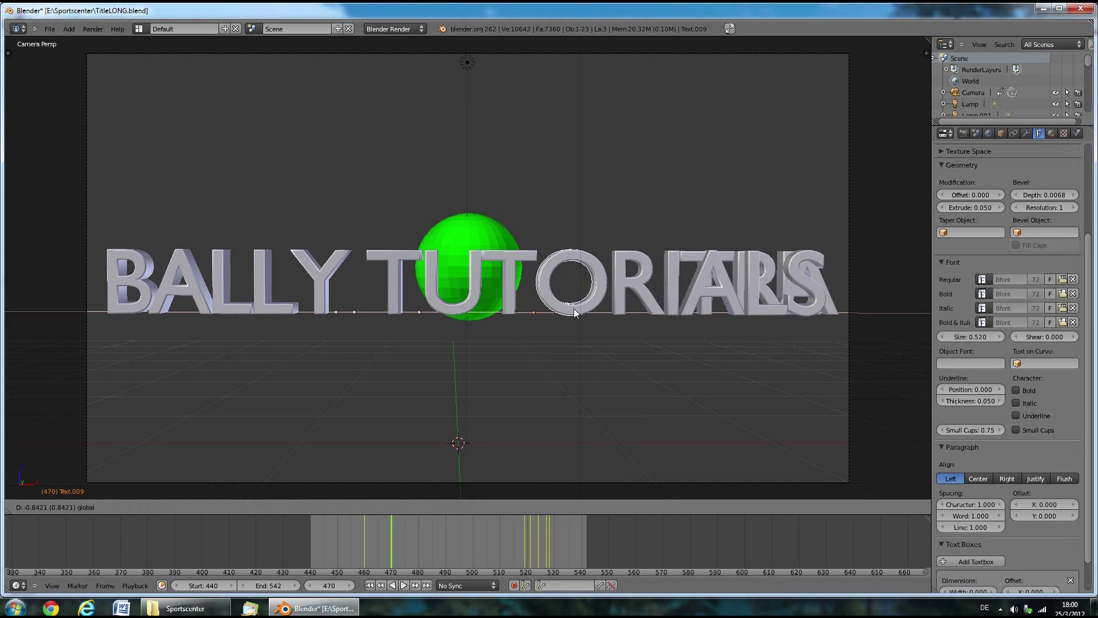
right_click(764, 259)
key(g)
key(x)
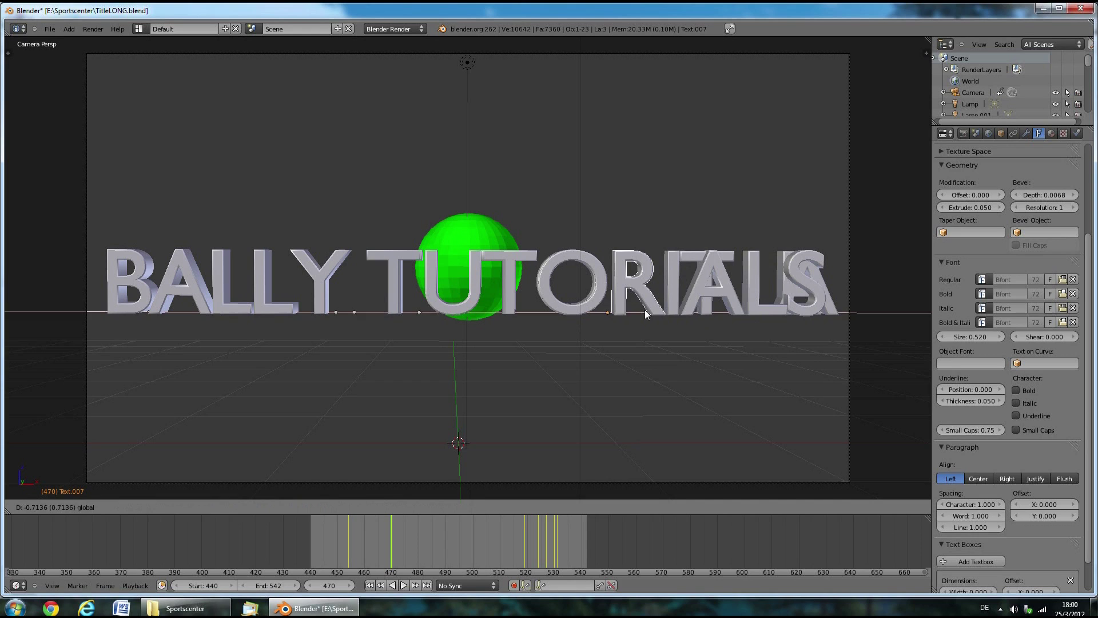
click(646, 313)
Step: Slide the remaining letters, including the I, along X so the S lines up
right_click(781, 279)
key(g)
key(x)
click(744, 311)
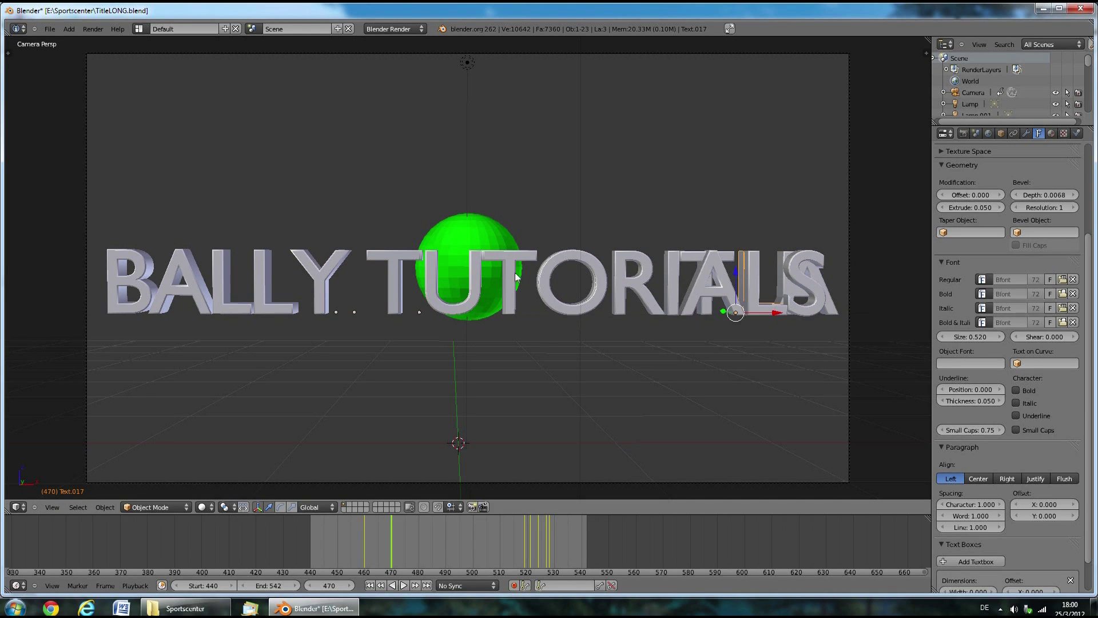
right_click(756, 292)
key(g)
key(x)
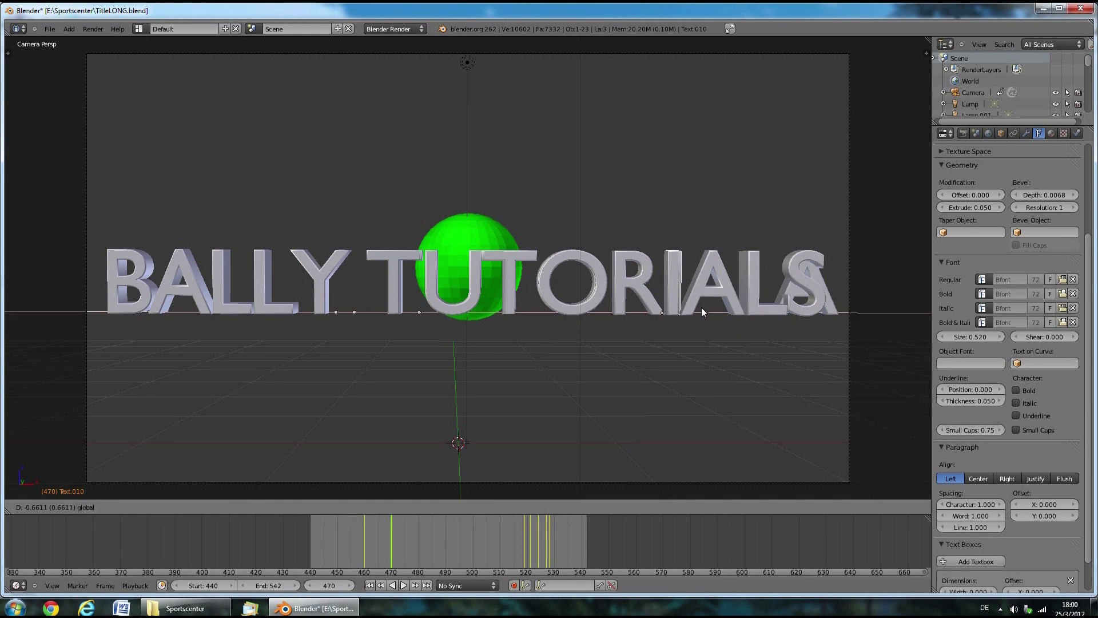
click(700, 312)
right_click(674, 274)
key(g)
key(x)
click(784, 316)
right_click(409, 285)
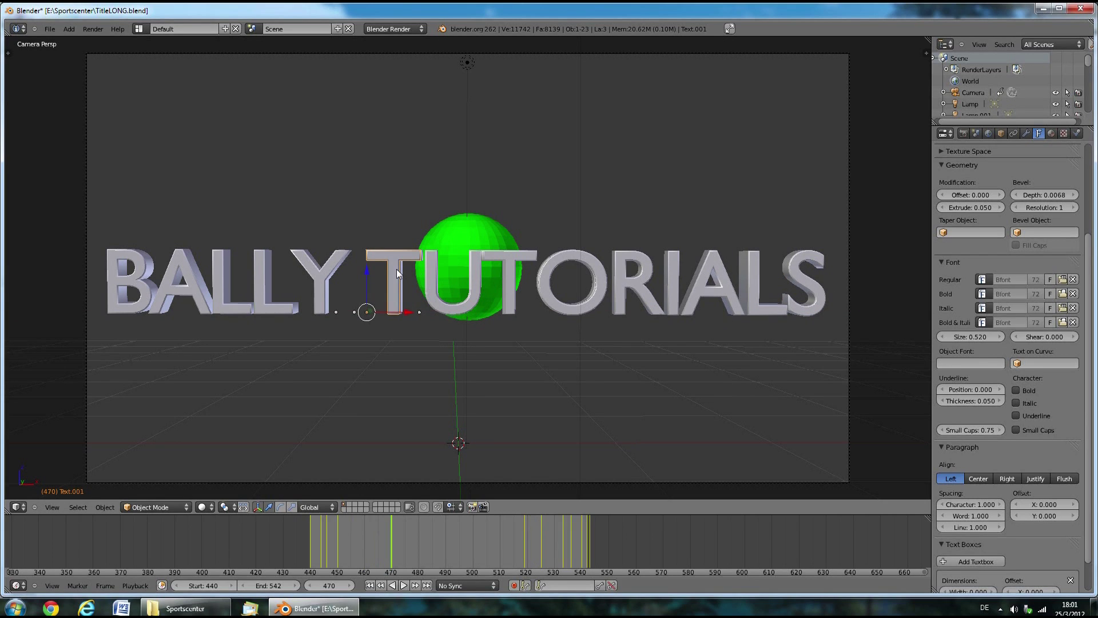
Step: Lift the full-title text object up along Z and undo to restore the missing I
right_click(398, 269)
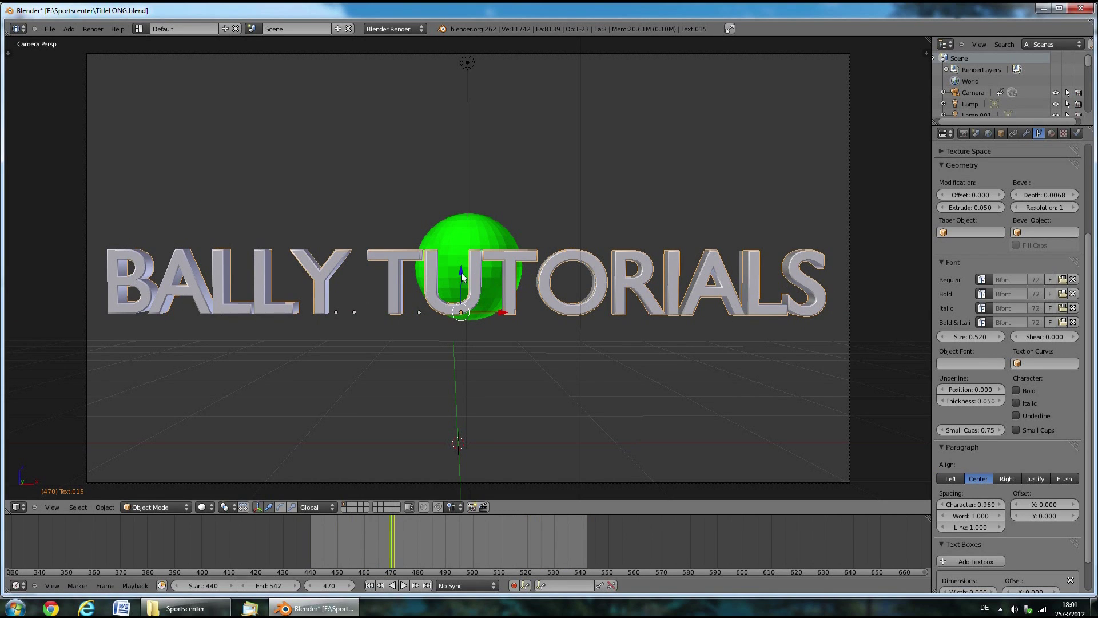
drag(462, 276, 461, 154)
key(ctrl+z)
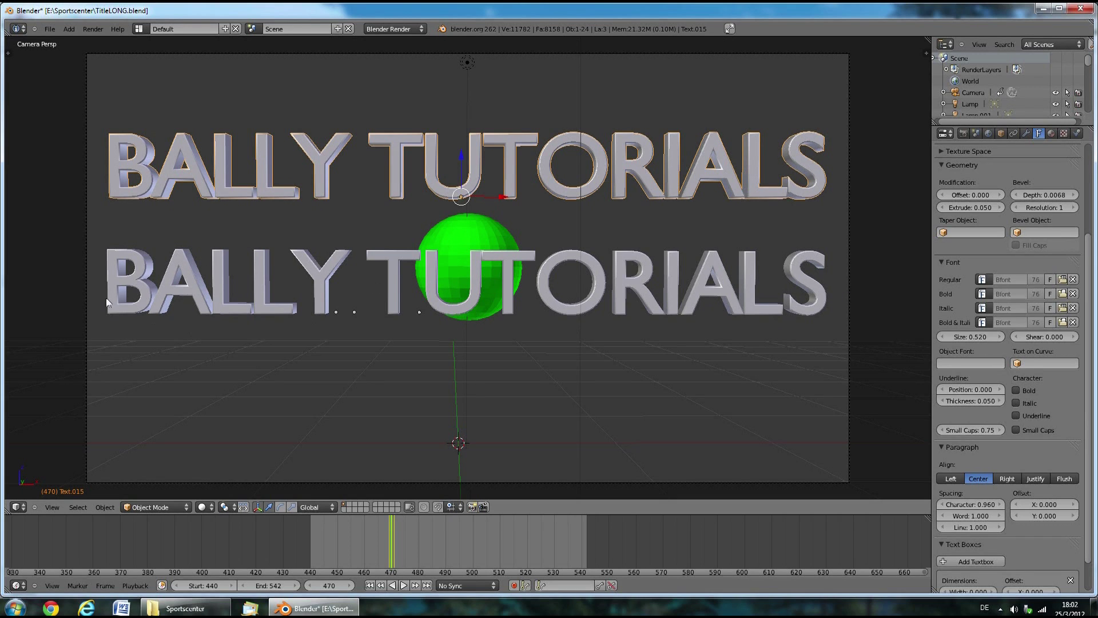
Step: Key the location of the lower title's B, L, L and Y letters at frame 470
right_click(128, 277)
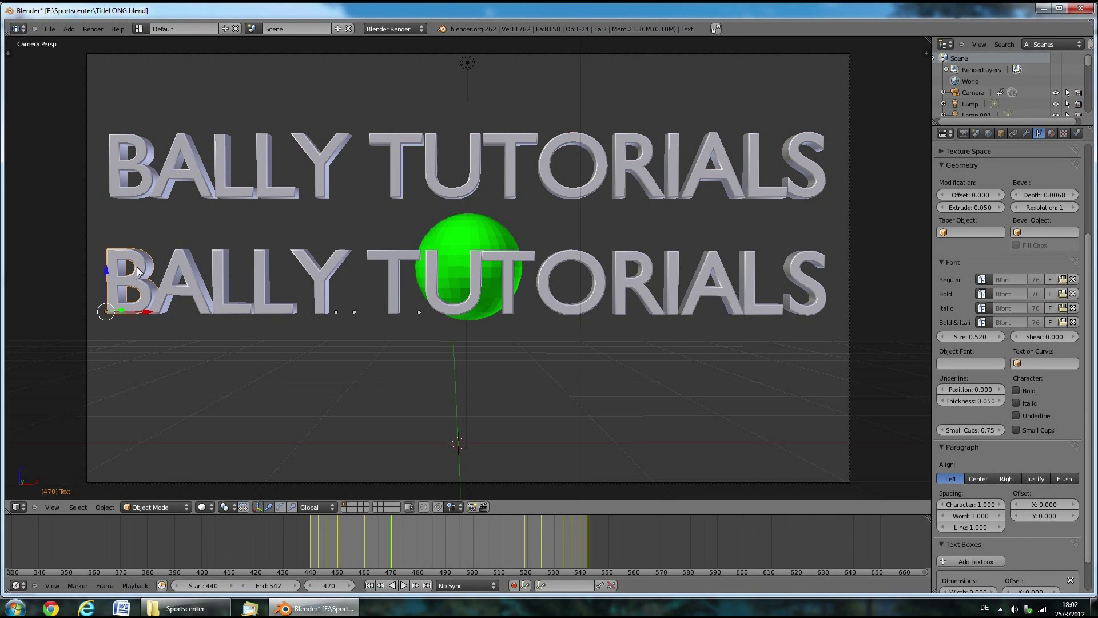
key(i)
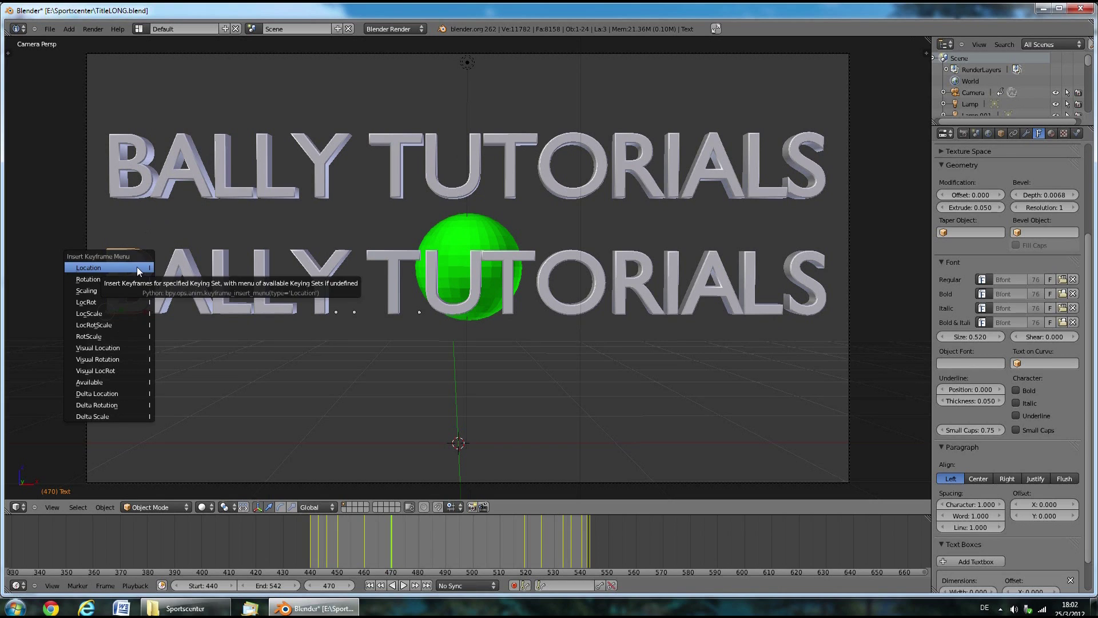
click(136, 267)
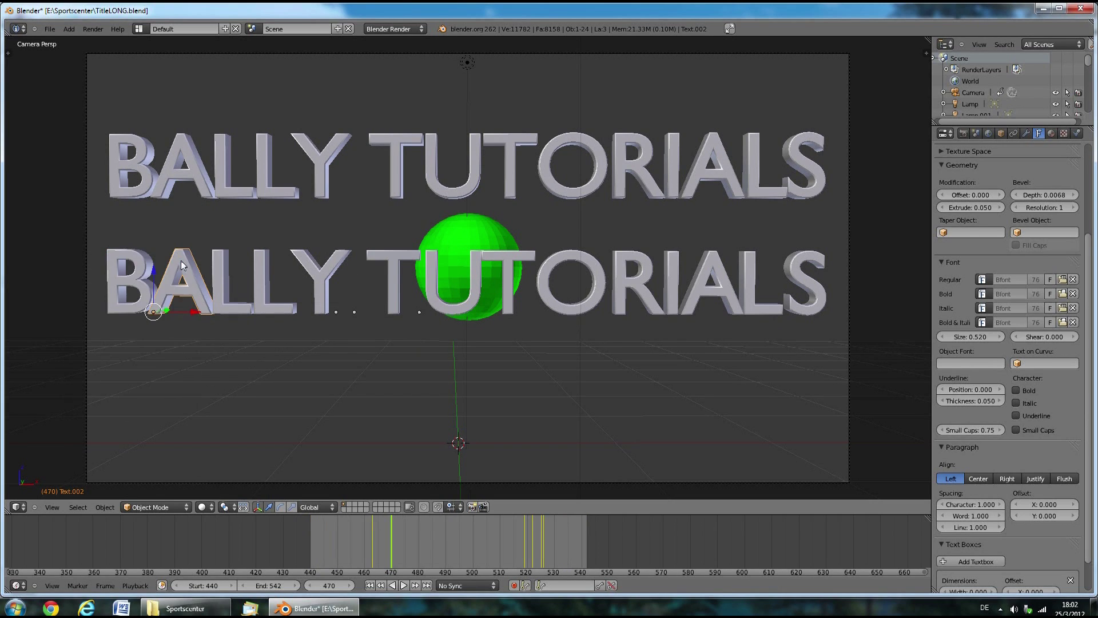
right_click(228, 267)
right_click(263, 272)
key(i)
click(267, 272)
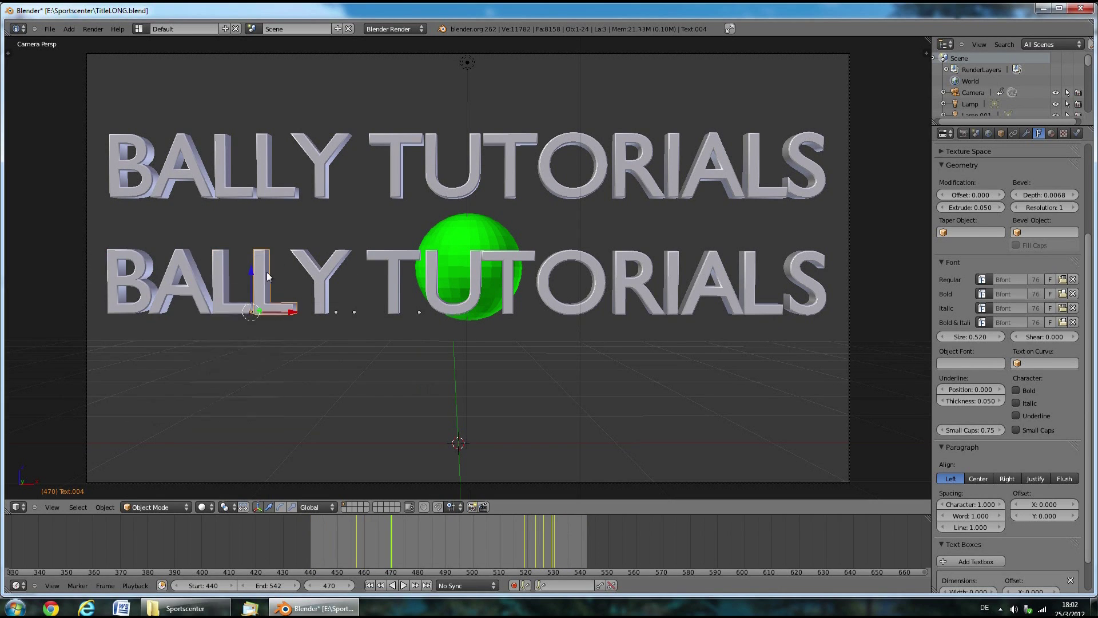
right_click(315, 271)
key(i)
click(315, 271)
Step: Key location at frame 470 for the T, U, T and O letters of TUTORIALS
right_click(392, 274)
key(i)
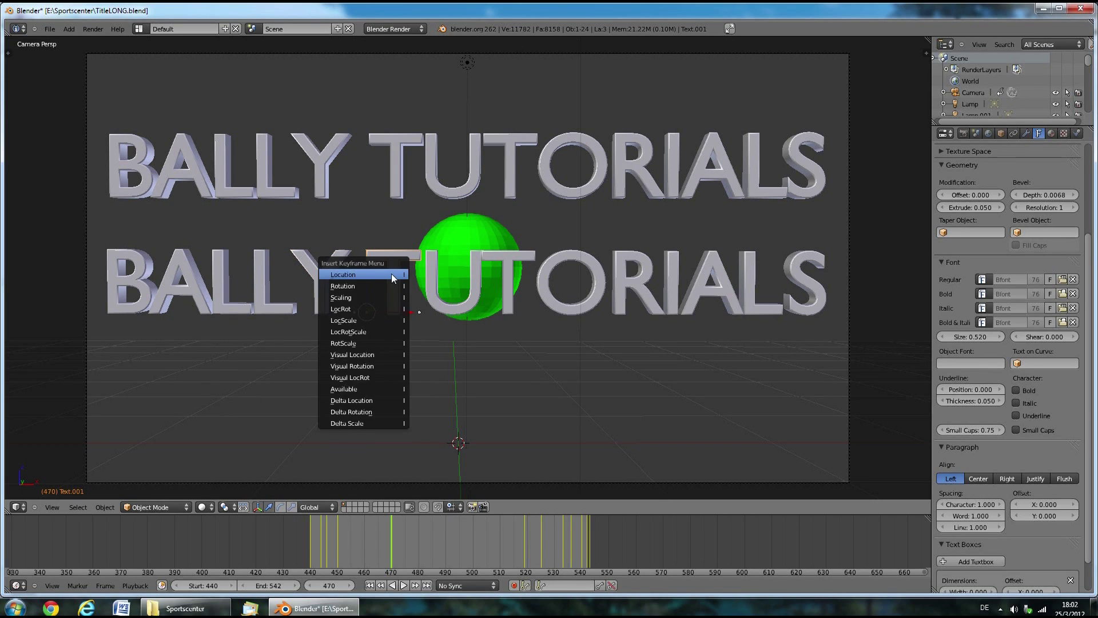
click(391, 273)
right_click(438, 273)
key(i)
click(439, 274)
right_click(507, 276)
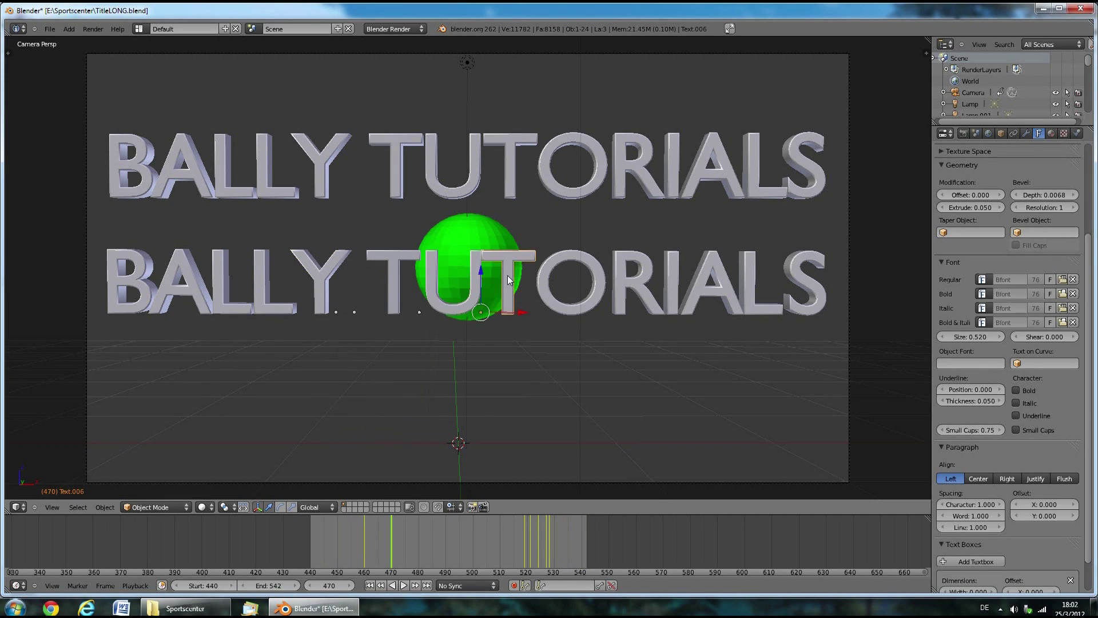
key(i)
click(507, 277)
right_click(542, 278)
key(i)
click(543, 278)
Step: Key location for the R, I, A, L and S letters, then select the upper full-title text
right_click(622, 283)
key(i)
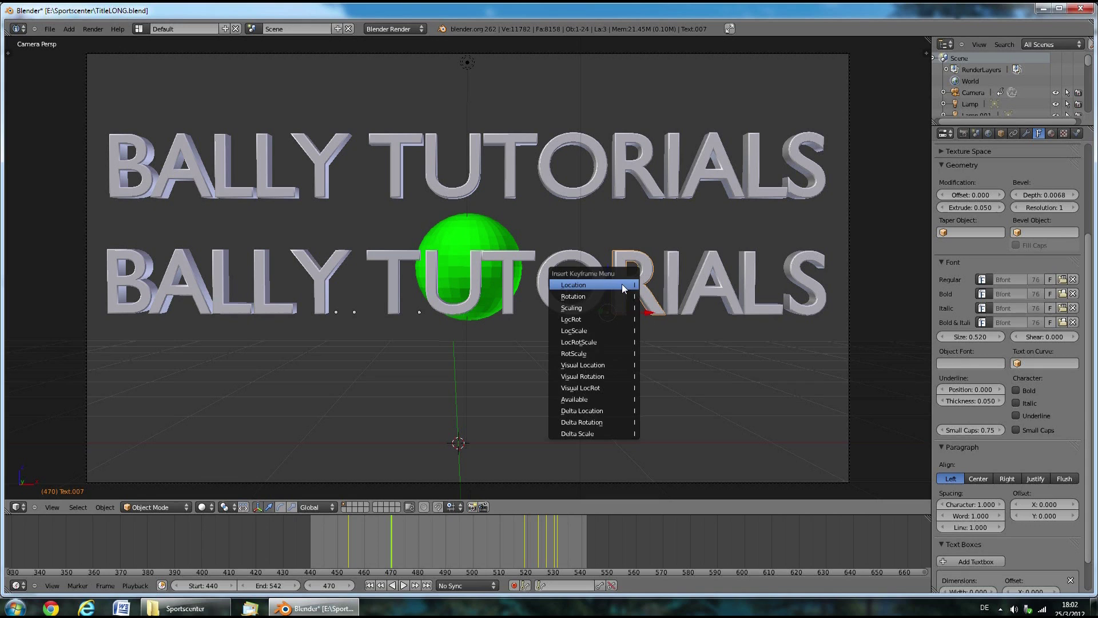
click(622, 283)
right_click(666, 289)
key(i)
click(666, 290)
right_click(696, 285)
key(i)
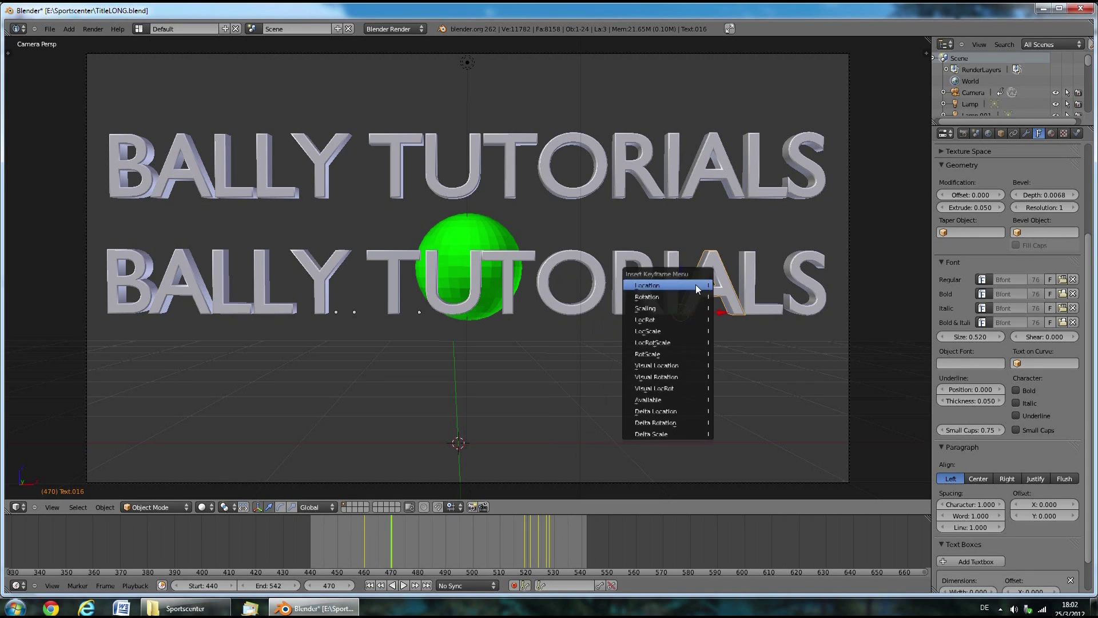
click(695, 283)
right_click(755, 282)
key(i)
click(756, 283)
right_click(803, 281)
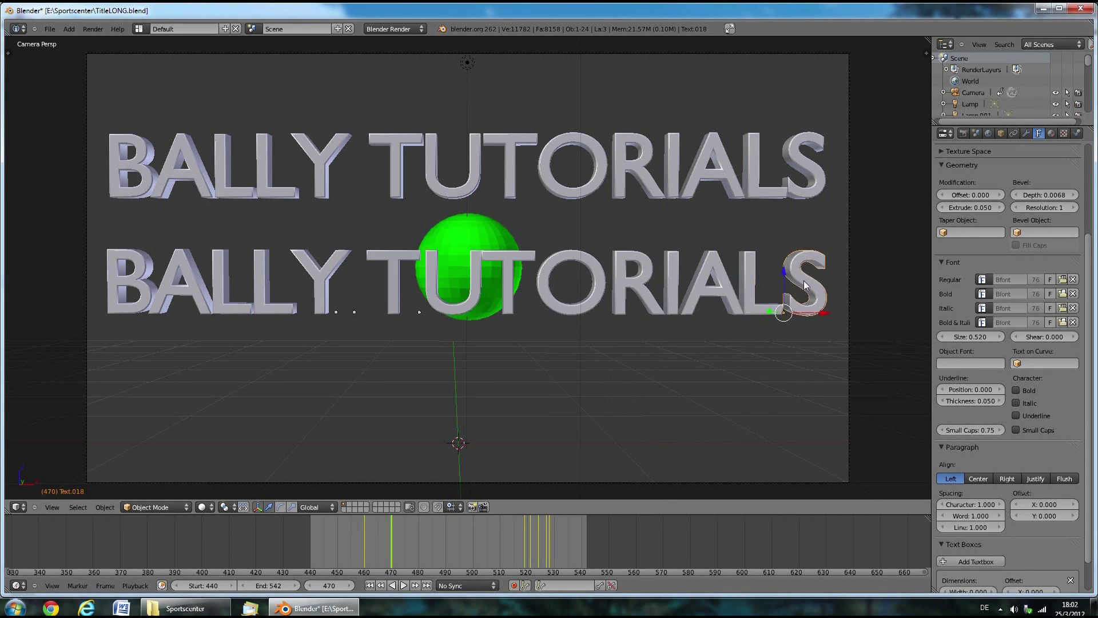
key(i)
click(805, 280)
right_click(431, 144)
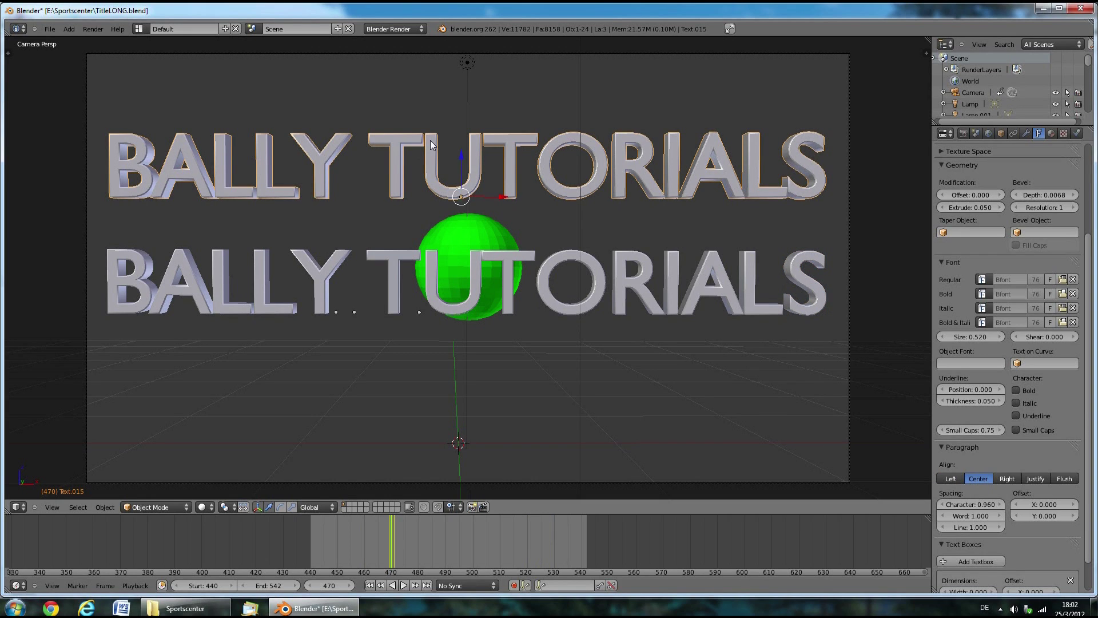
Step: Delete the selected upper full-title text object with X, confirming the deletion
key(x)
click(430, 140)
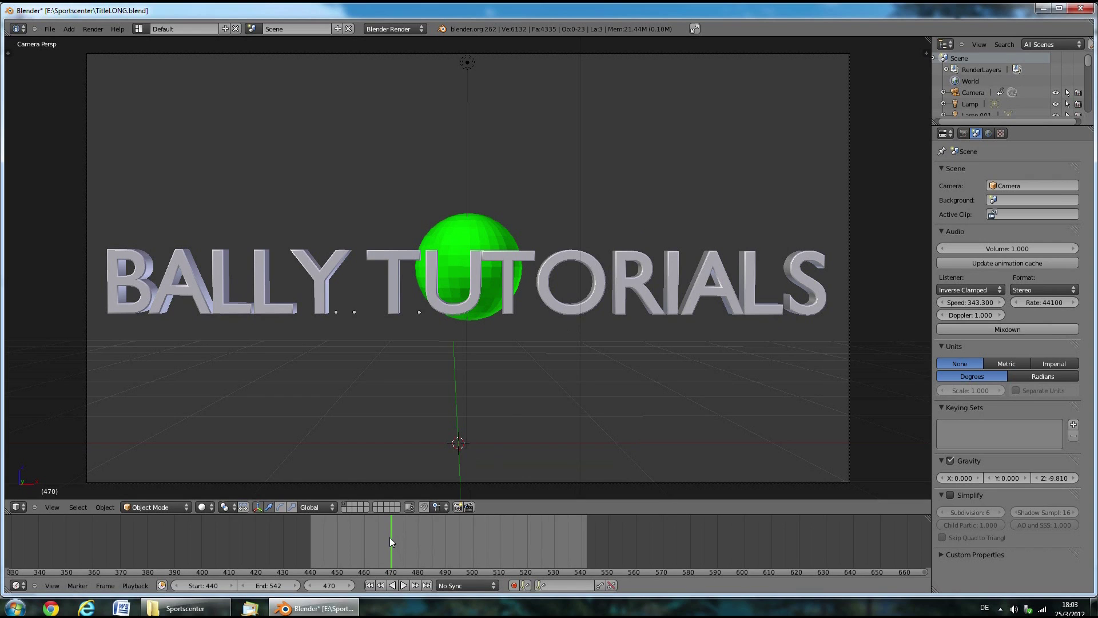
Step: Switch the main area to the Dope Sheet and deselect all keyframes
click(18, 506)
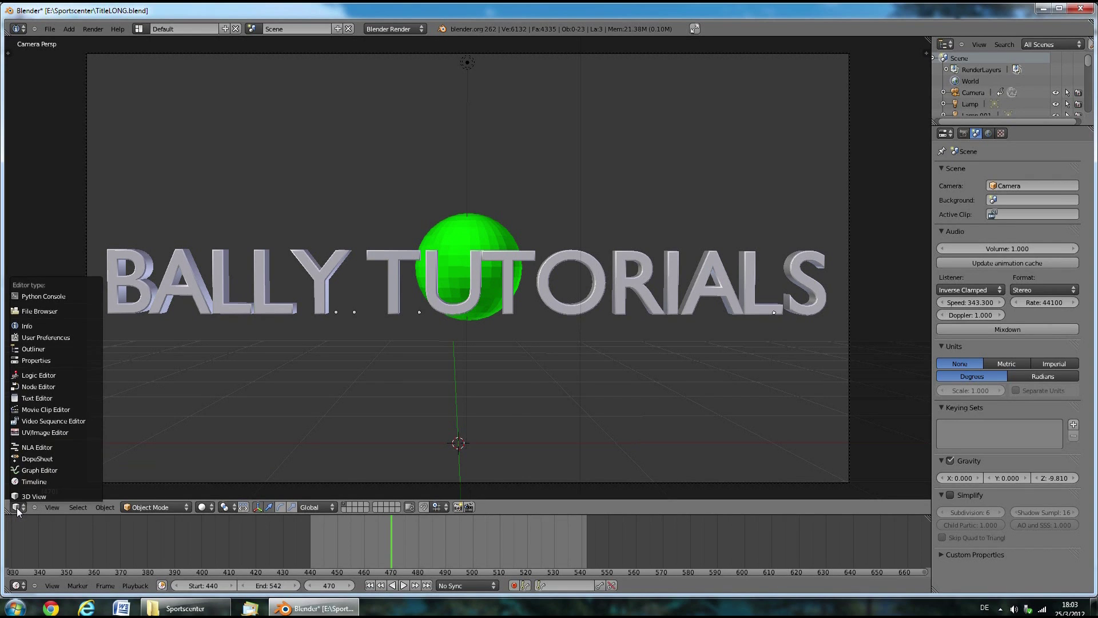
click(35, 458)
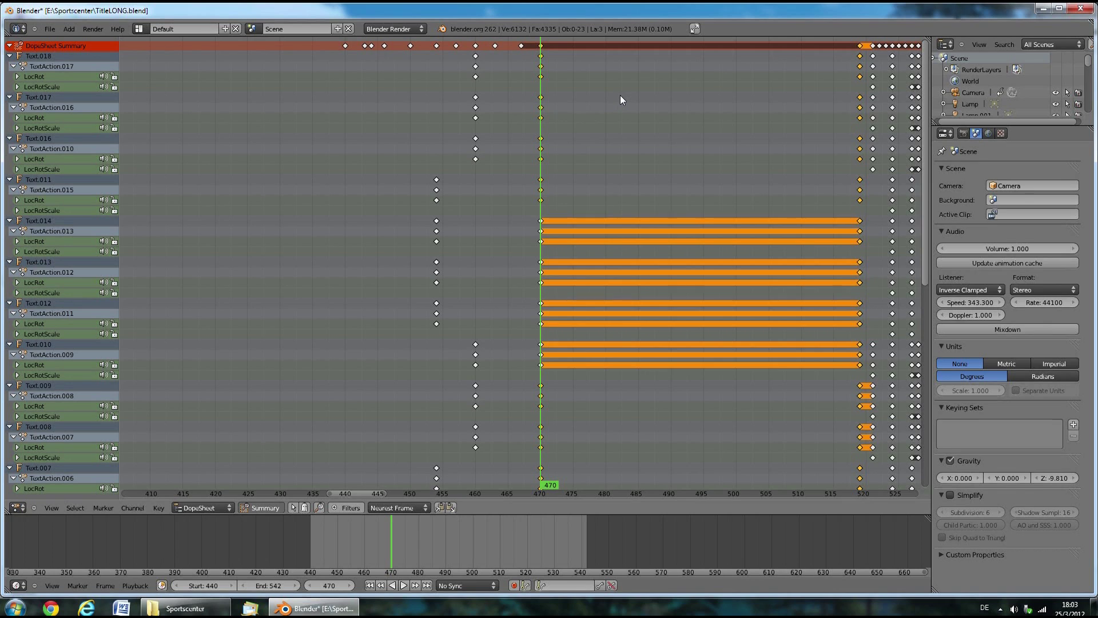
key(a)
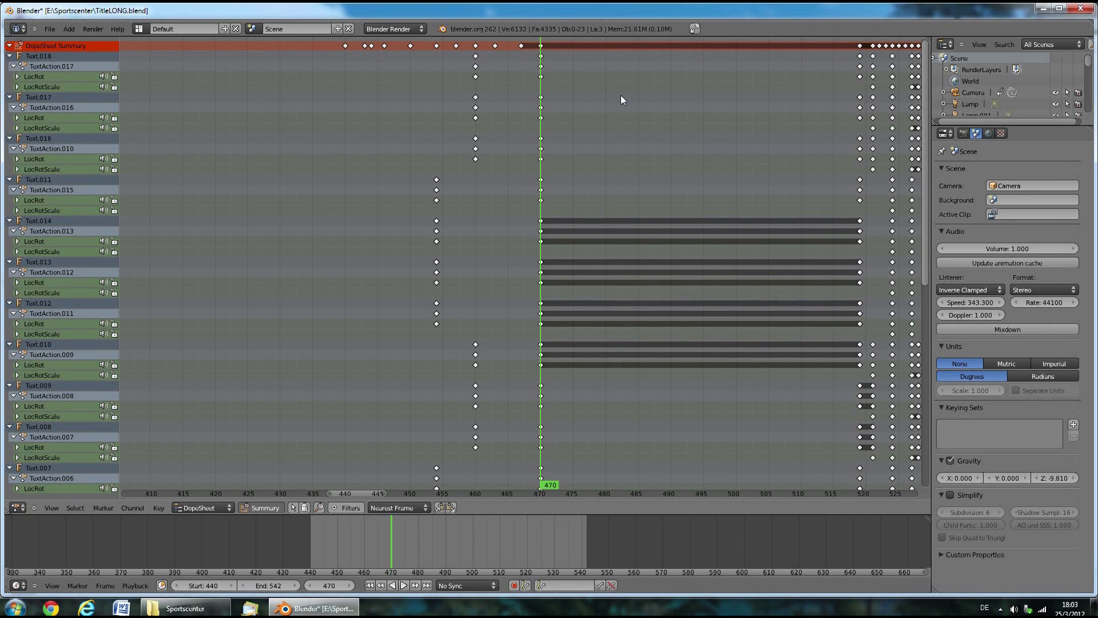
Step: Select the frame-470 keyframes of Text.018 down through Text.007
shift+right_click(540, 56)
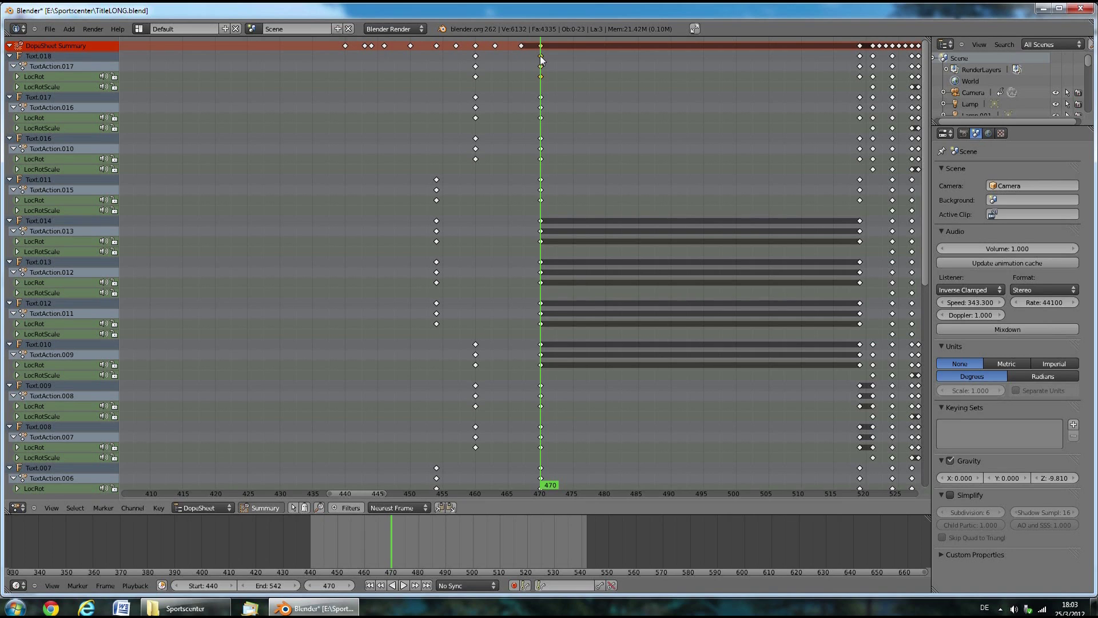
shift+right_click(540, 98)
shift+right_click(540, 139)
shift+right_click(540, 221)
shift+right_click(541, 262)
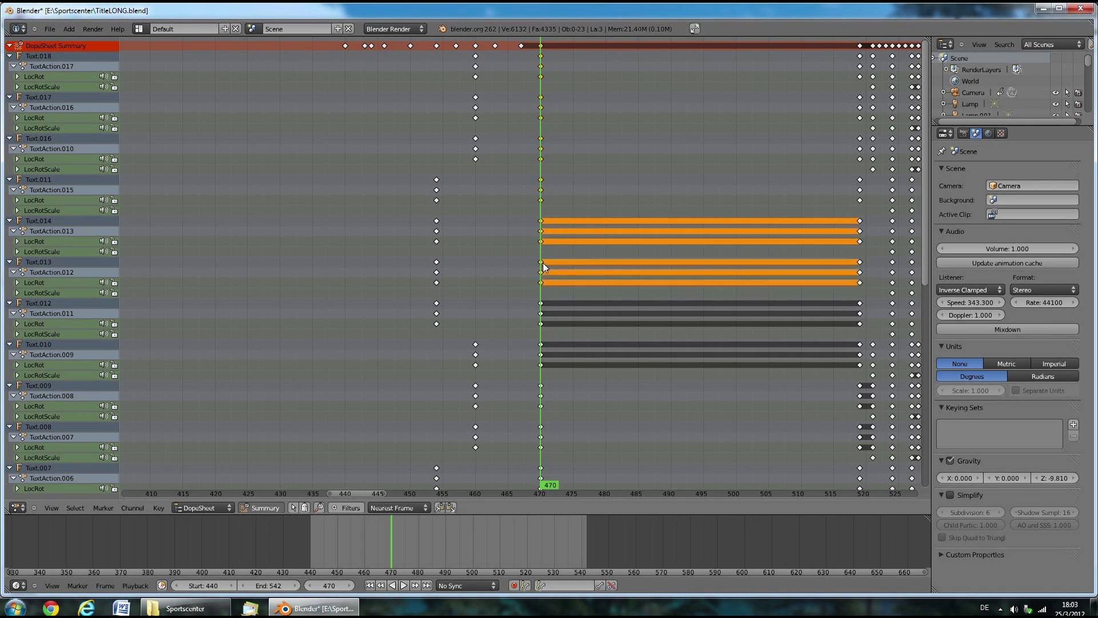
shift+right_click(540, 303)
shift+right_click(541, 344)
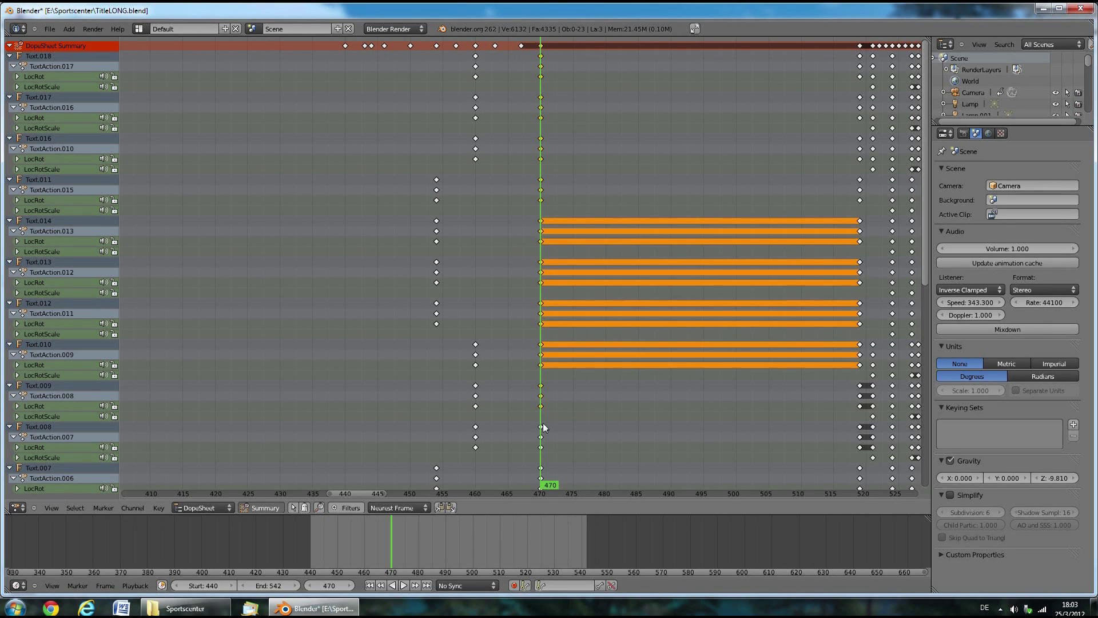
shift+right_click(541, 468)
Step: Add the frame-470 keyframes of Text.005, Text.004, Text.002 and Text.001 to the selection
middle_drag(589, 443, 578, 75)
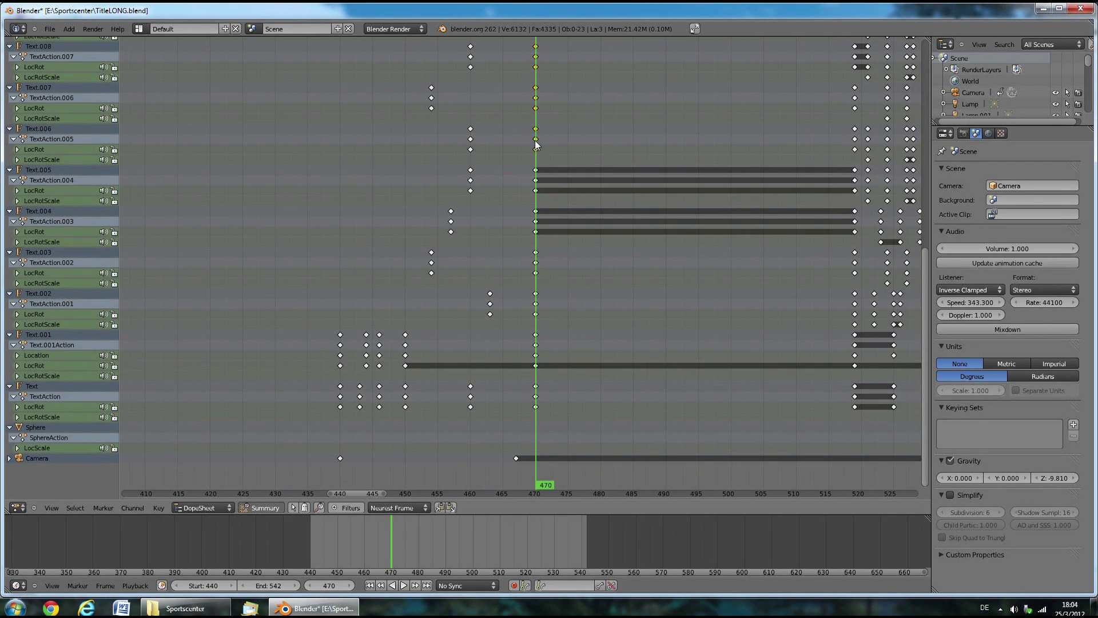
shift+right_click(536, 190)
shift+right_click(537, 228)
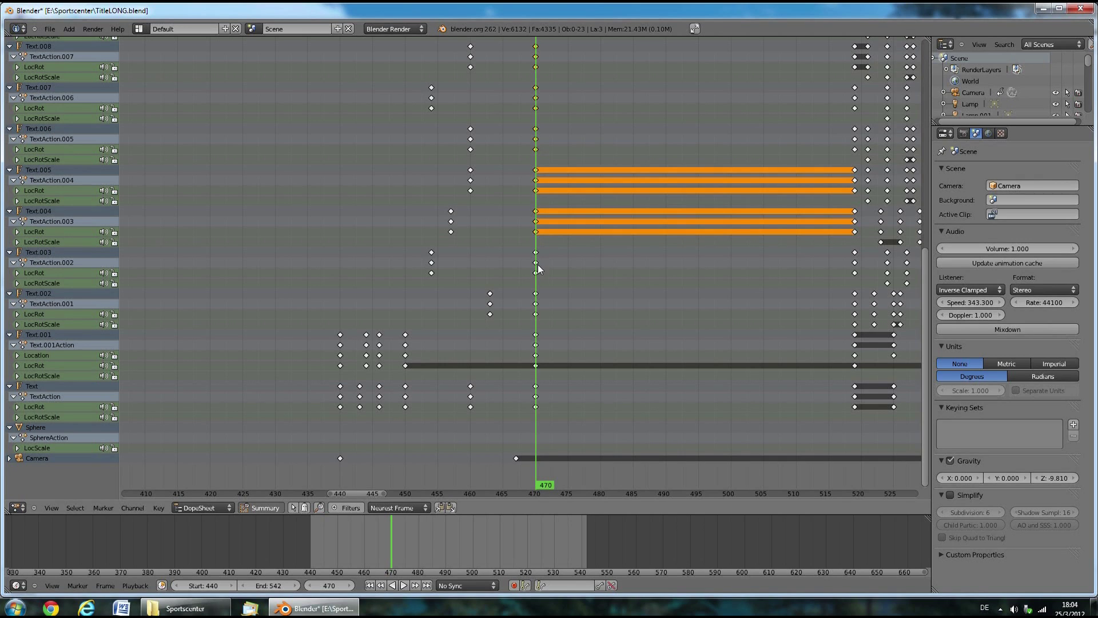
shift+right_click(536, 294)
shift+right_click(537, 365)
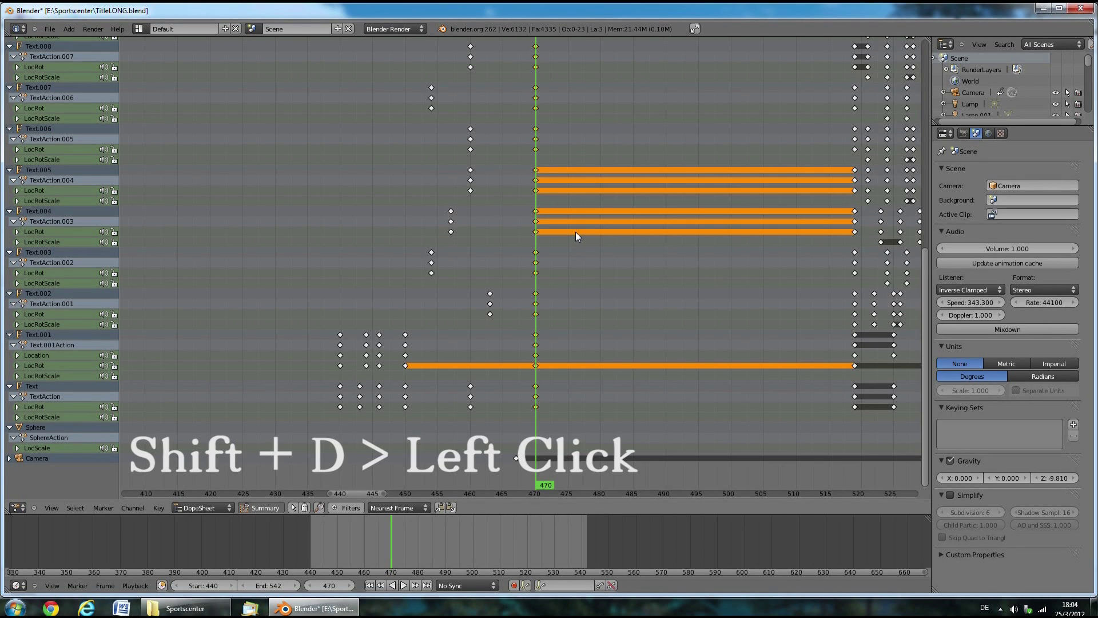
Step: Duplicate the selected frame-470 keyframes and place the copies 48 frames later, near frame 518
key(shift+d)
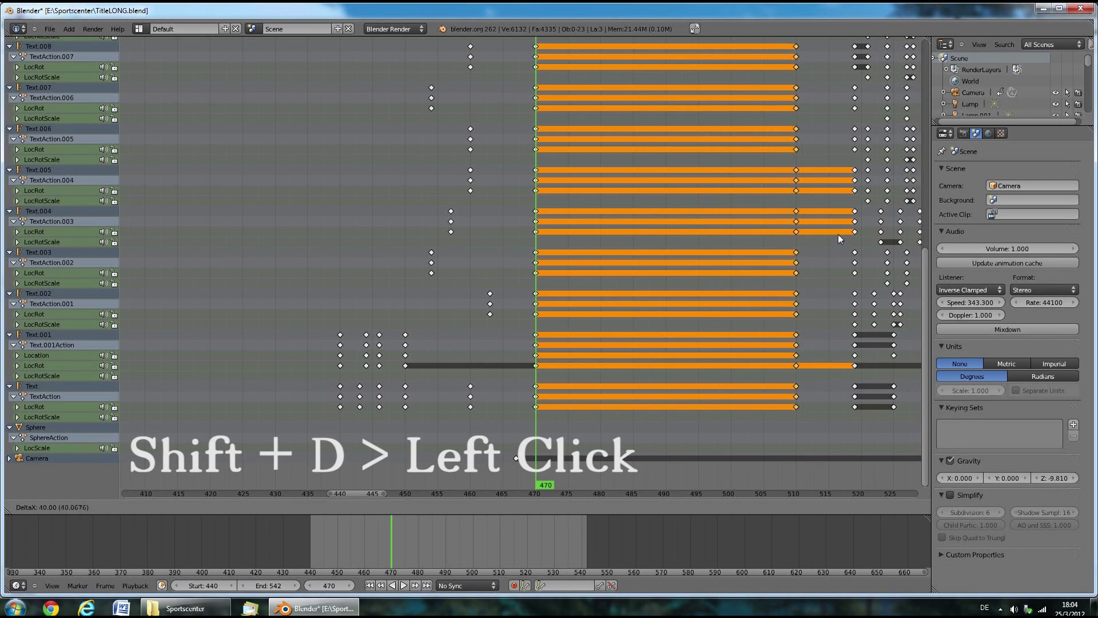
click(896, 223)
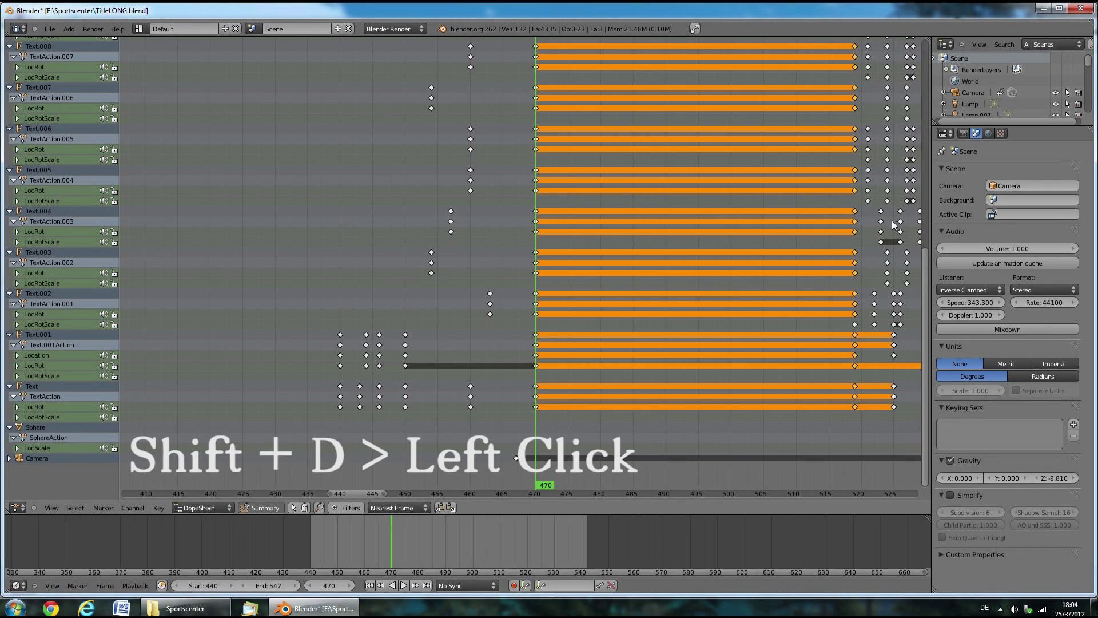
Step: Switch the Dope Sheet back to the 3D View and scrub the title animation around frame 470
click(19, 509)
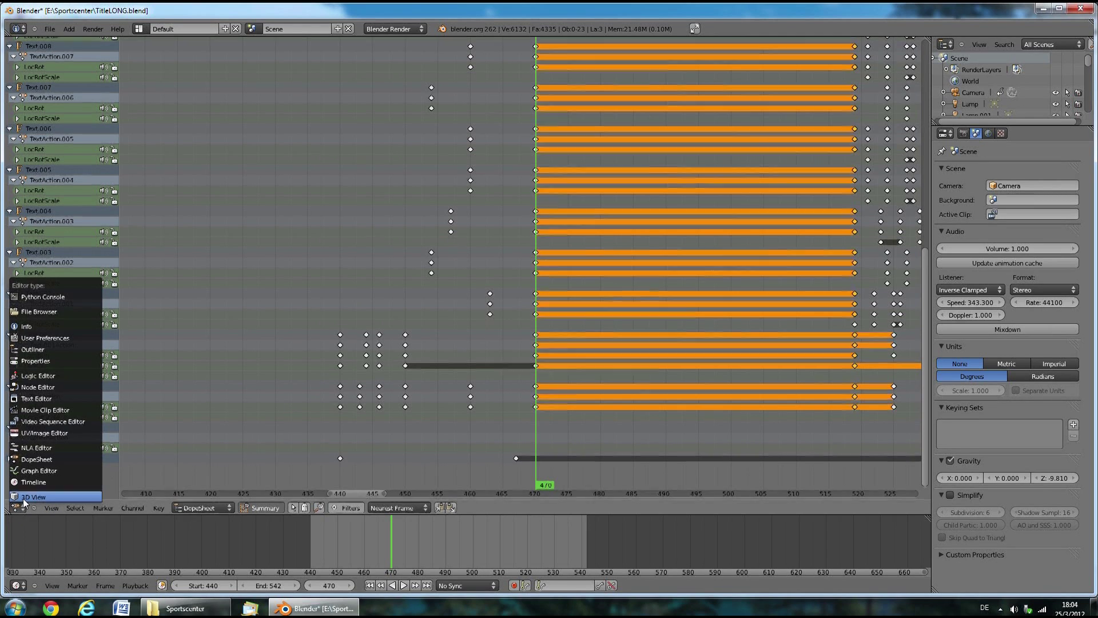
click(33, 497)
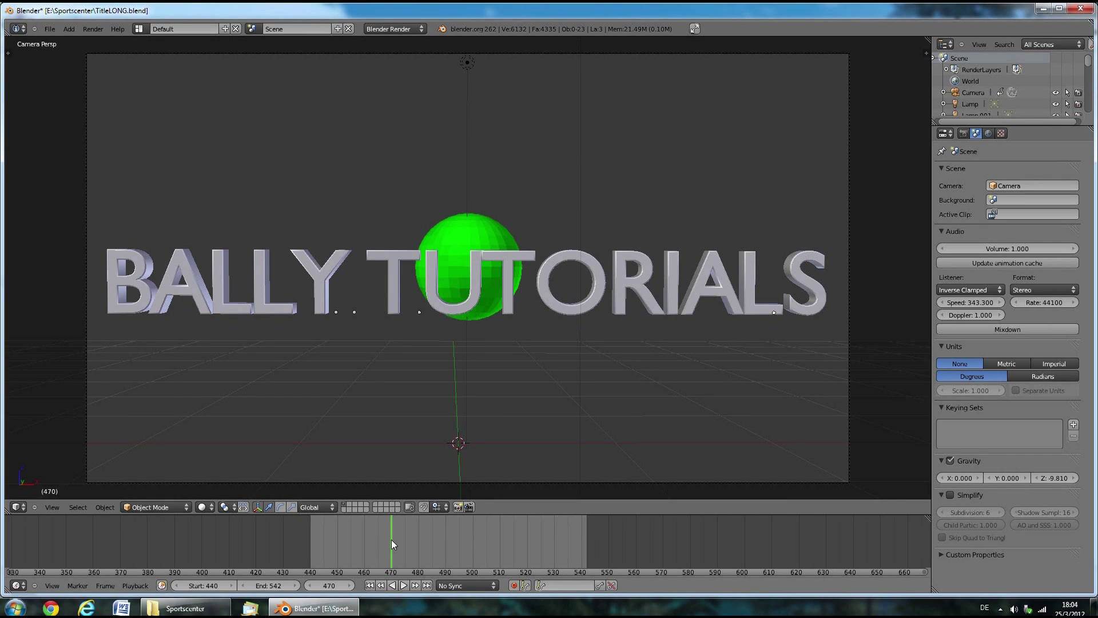
drag(391, 540, 348, 557)
Step: Move the letter B (Text.001) right along X and key its location at frame 454
right_click(385, 282)
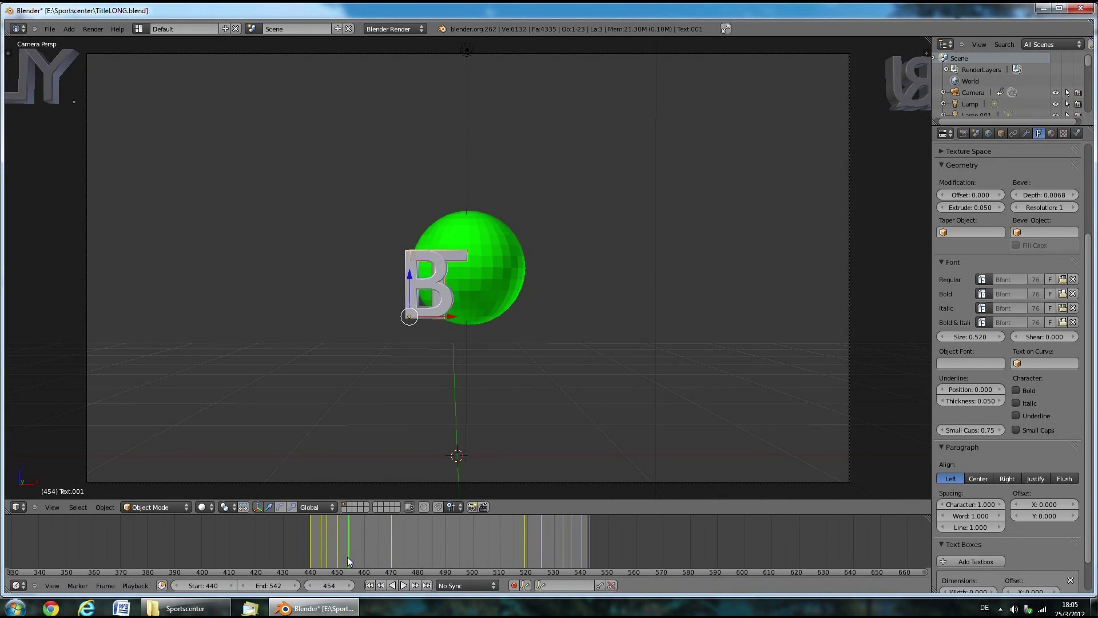
drag(449, 315, 502, 315)
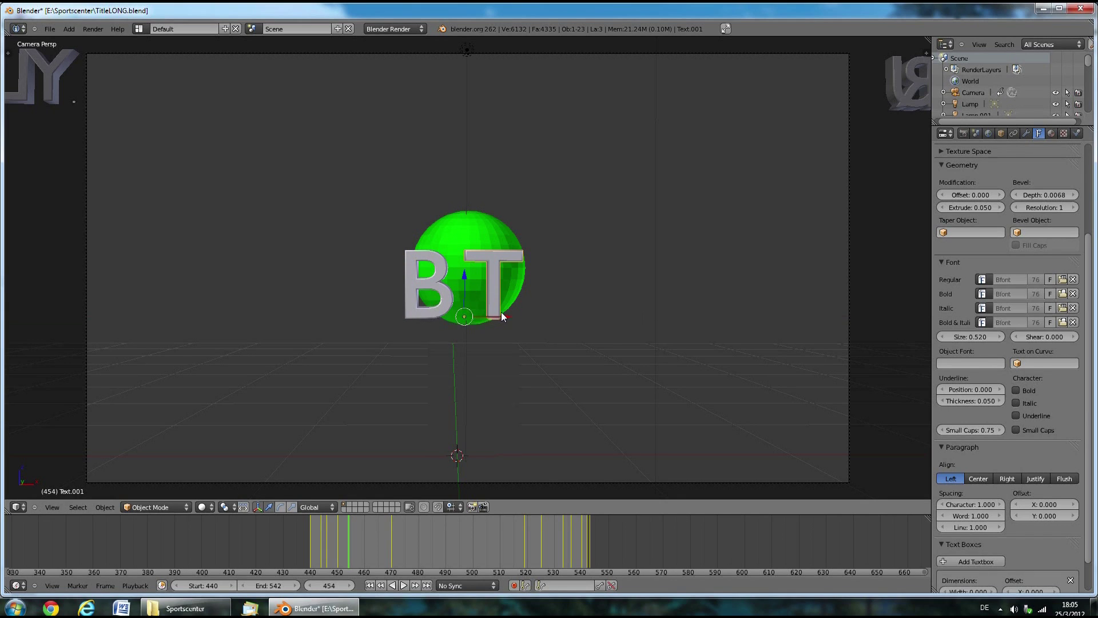
key(i)
click(502, 318)
drag(329, 541, 587, 531)
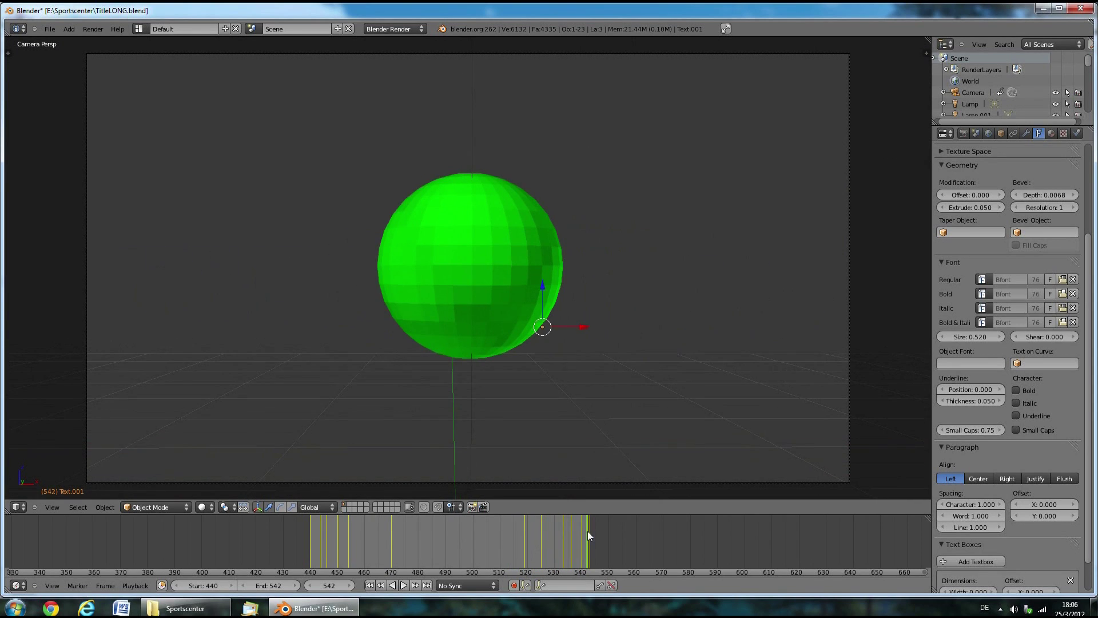
Step: Render frames 440–542 of the animation as PNG images from the Render settings
click(966, 136)
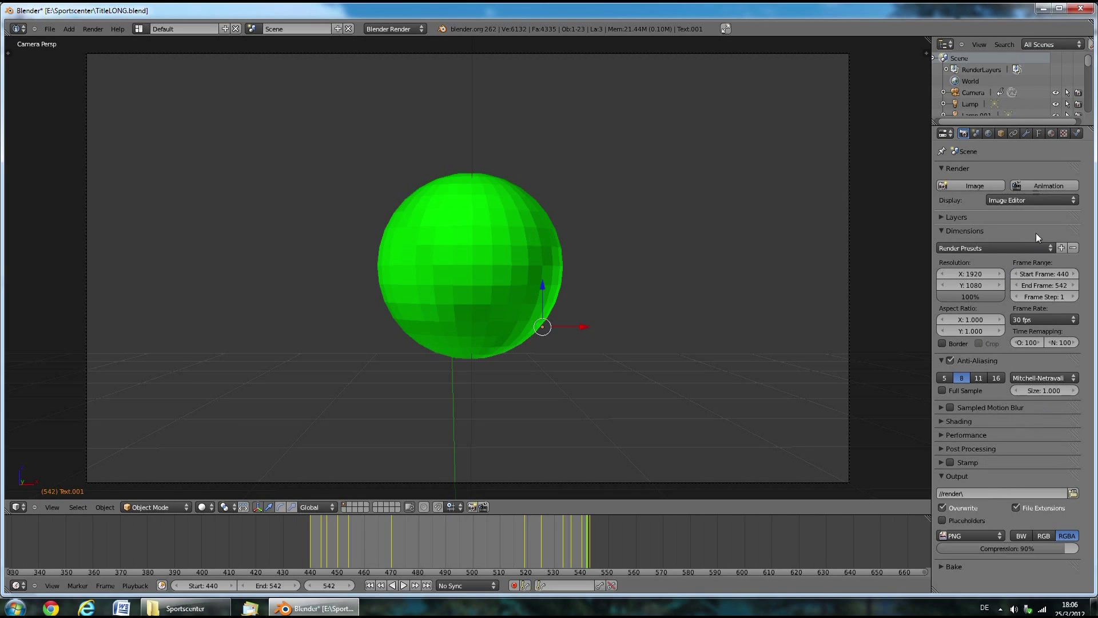
click(1032, 186)
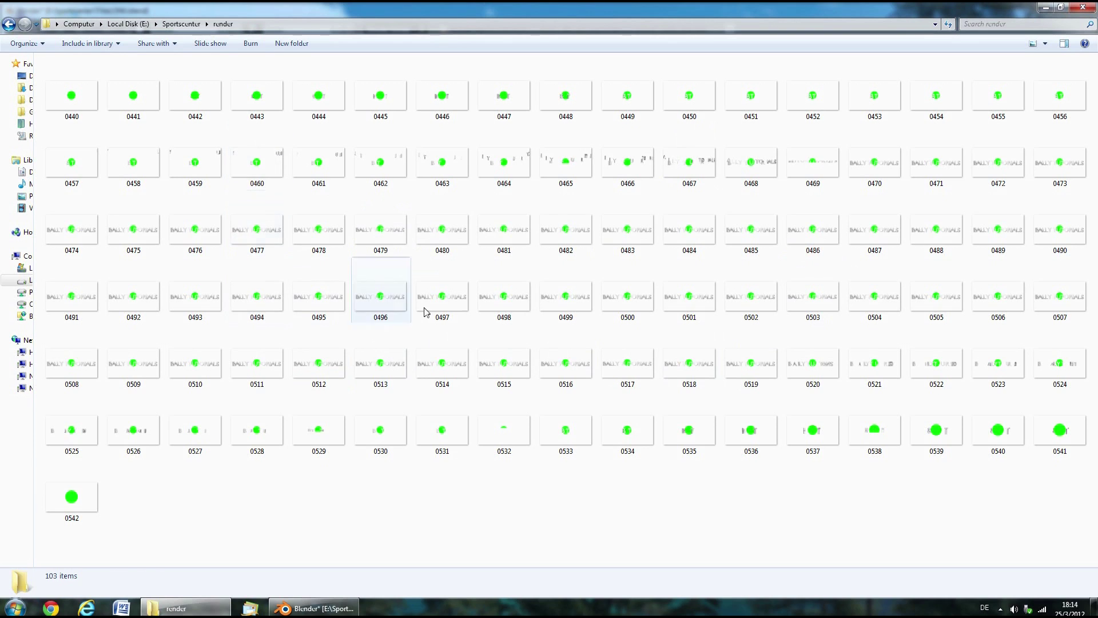
Step: Open Sportscenter.aep from the Sportscenter folder with Adobe After Effects CS5.5
key(BackSpace)
click(135, 92)
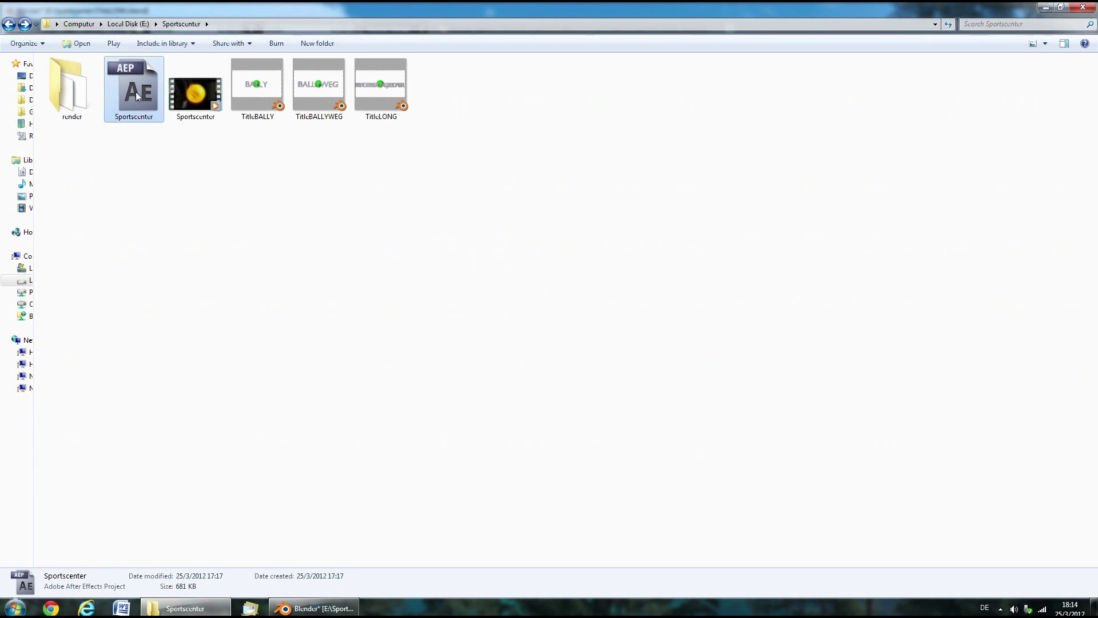
right_click(135, 92)
mouse_move(174, 131)
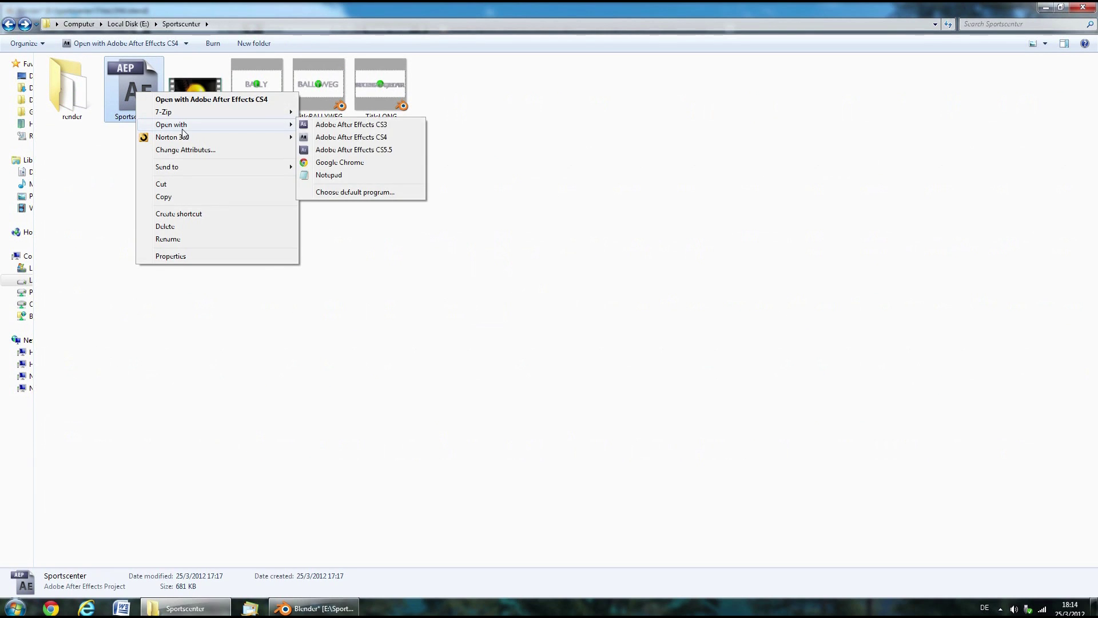
click(392, 150)
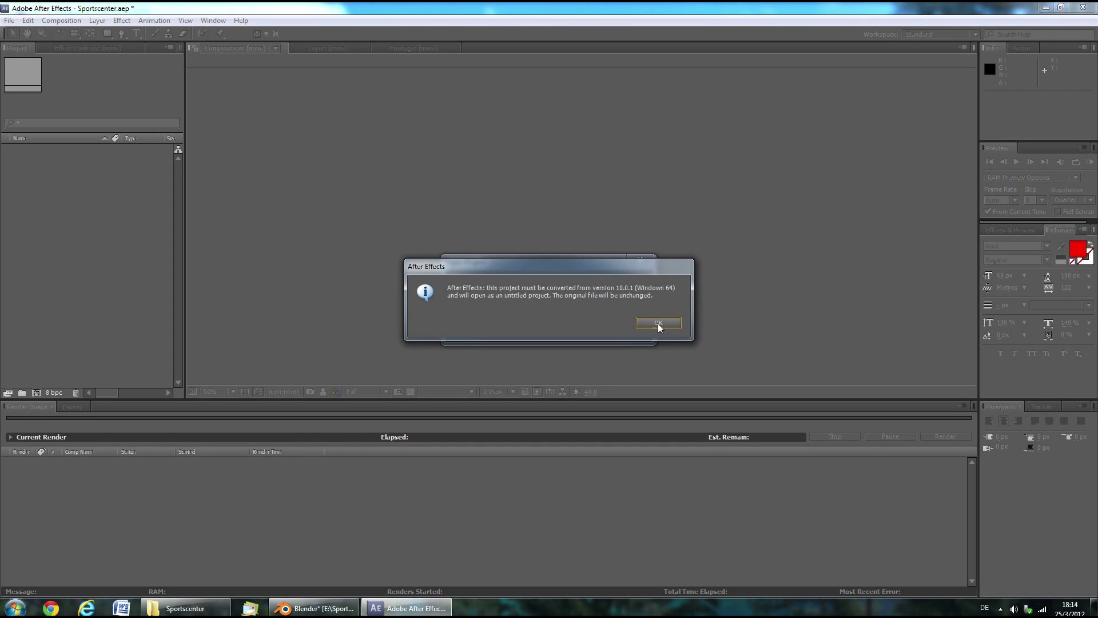
Step: Queue Sportscenter Intro for rendering with an H.264 output module writing Sportscenter Intro.mp4
click(658, 324)
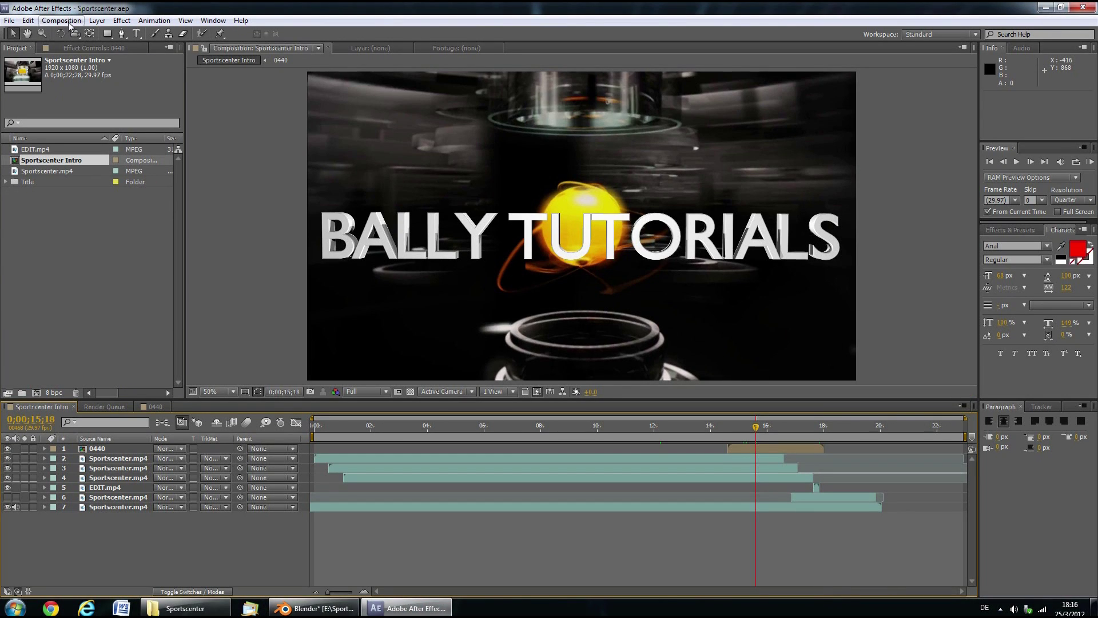
click(62, 21)
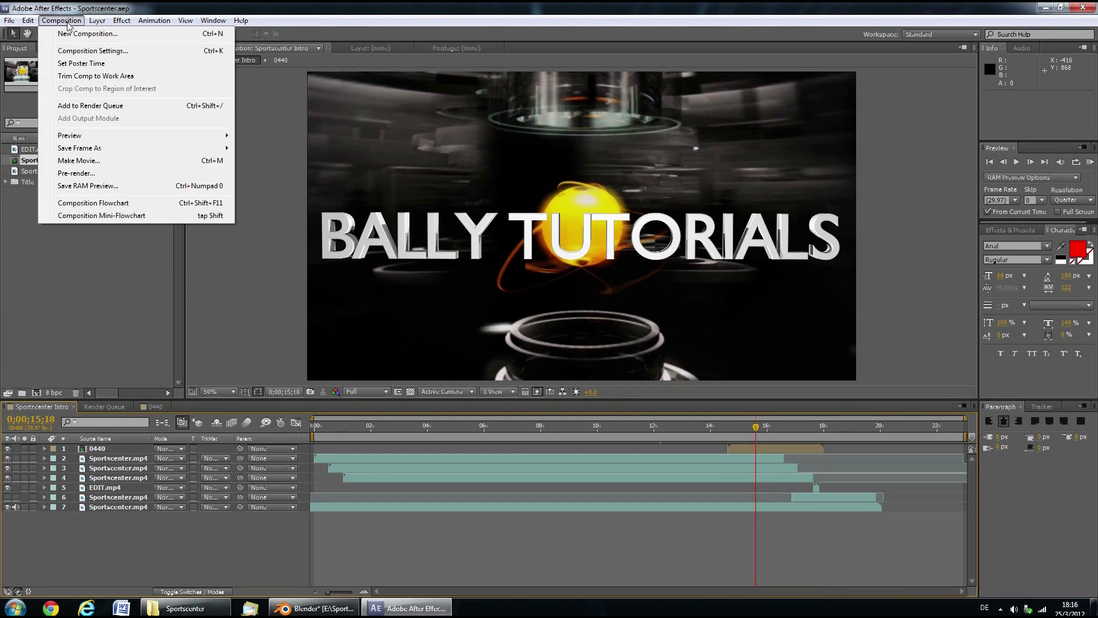
click(94, 106)
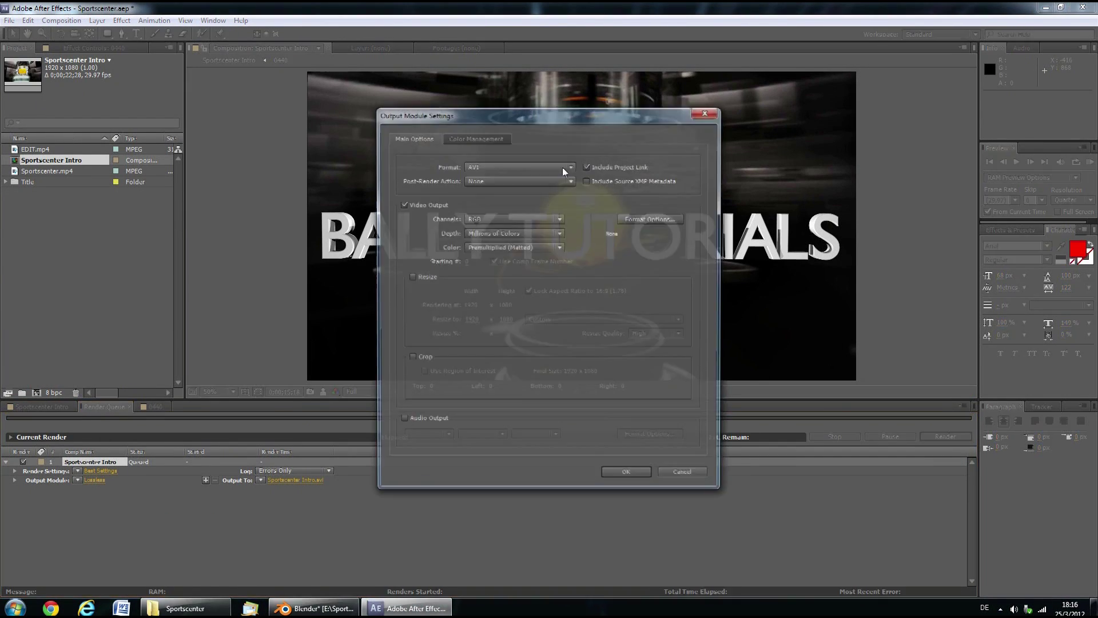
click(538, 166)
click(501, 244)
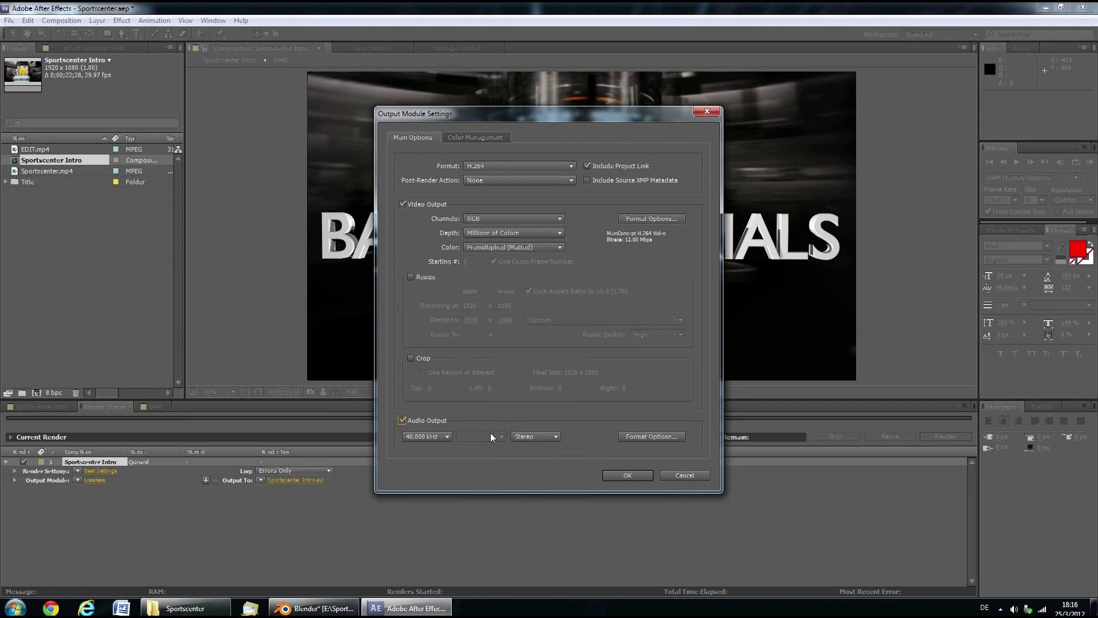
click(629, 476)
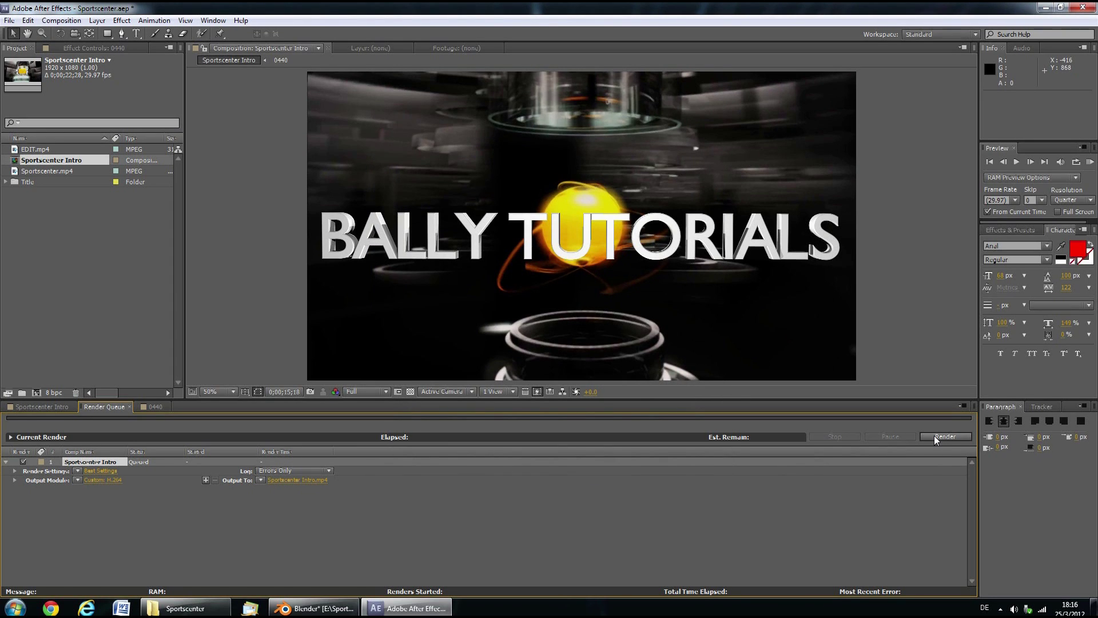